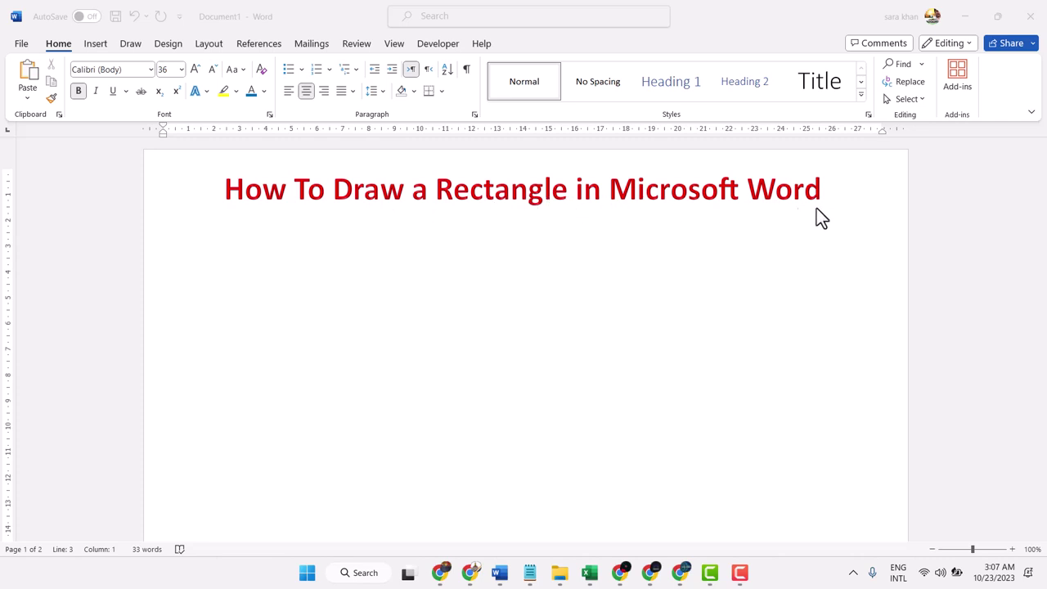
# - Focus the 'How To Draw a Rectangle in Microsoft Word' document and show the Insert ribbon
pyautogui.click(562, 266)
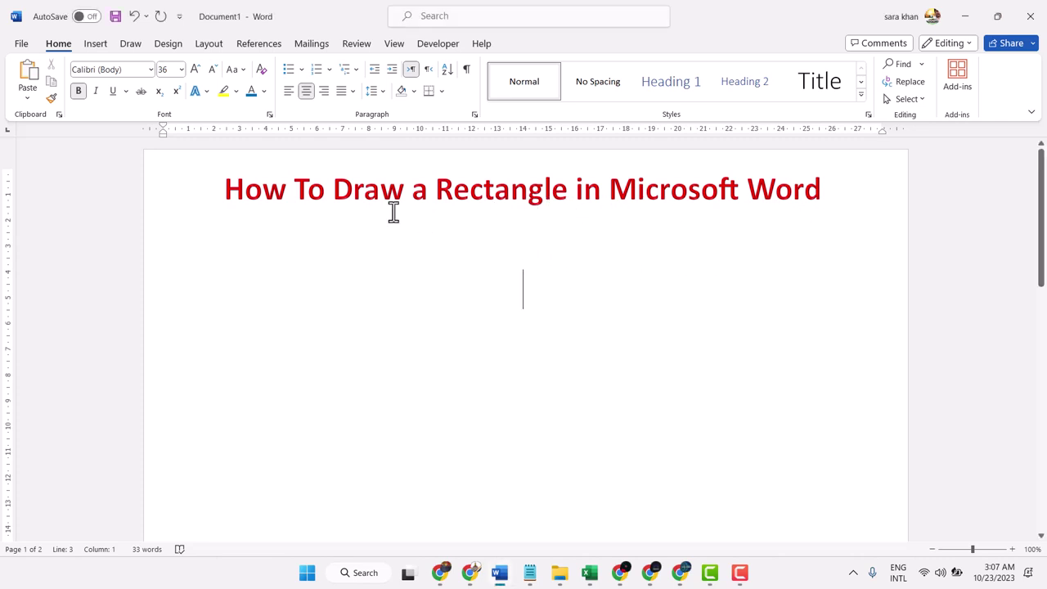
pyautogui.click(96, 45)
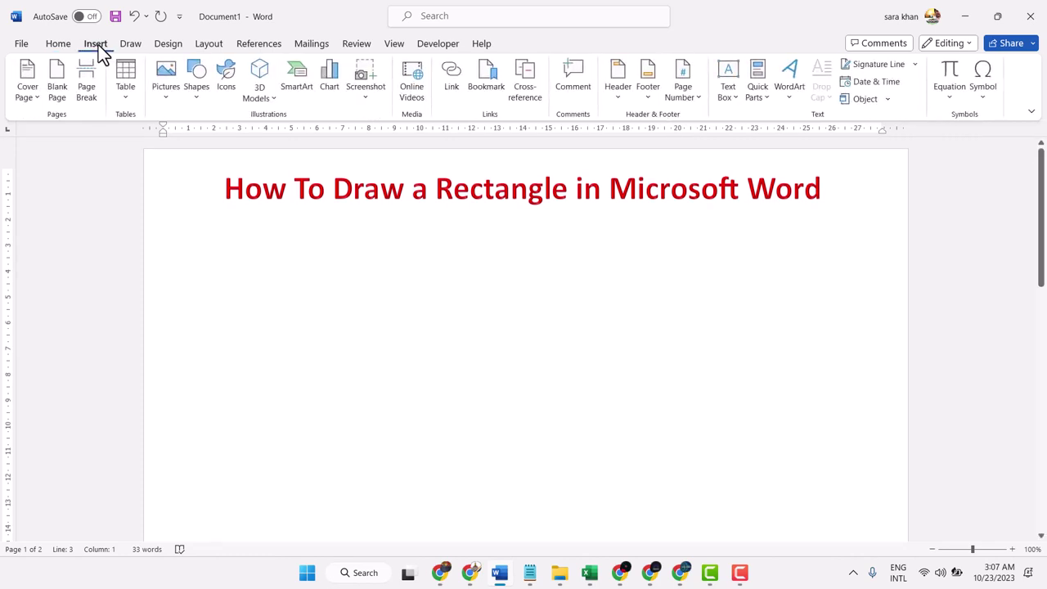
# - Draw a wide 5.25 cm by 23.9 cm Rectangle shape below the red title
pyautogui.click(202, 90)
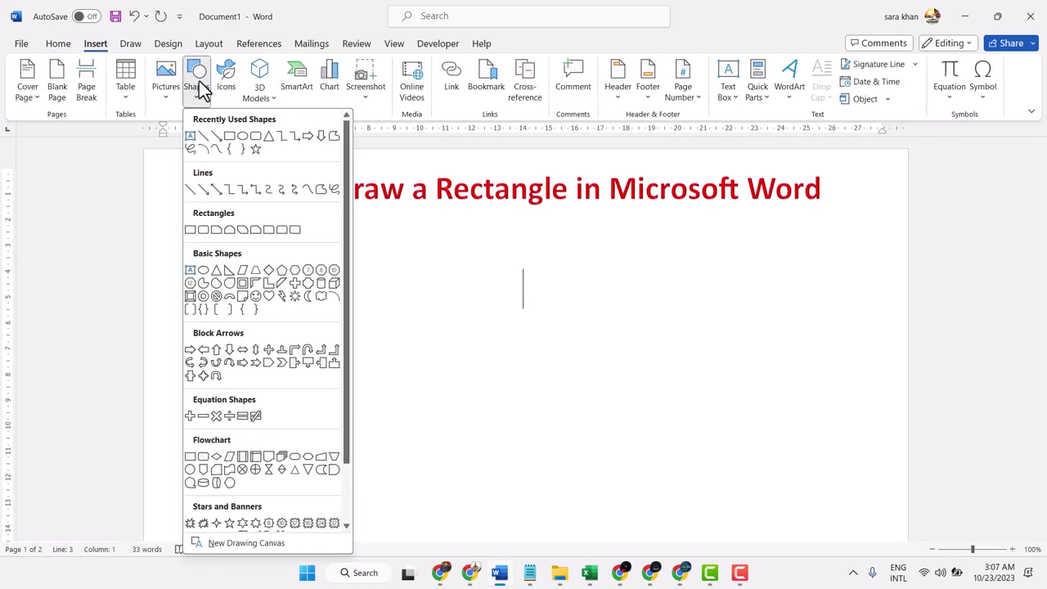
pyautogui.click(231, 141)
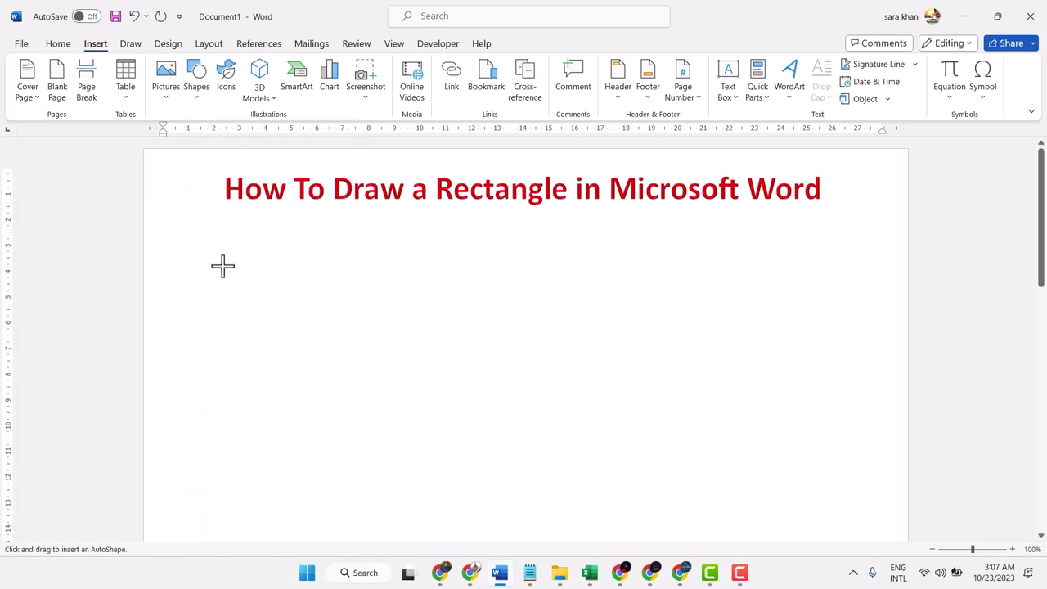
pyautogui.moveTo(218, 263)
pyautogui.mouseDown()
pyautogui.moveTo(819, 407)
pyautogui.moveTo(834, 400)
pyautogui.mouseUp()
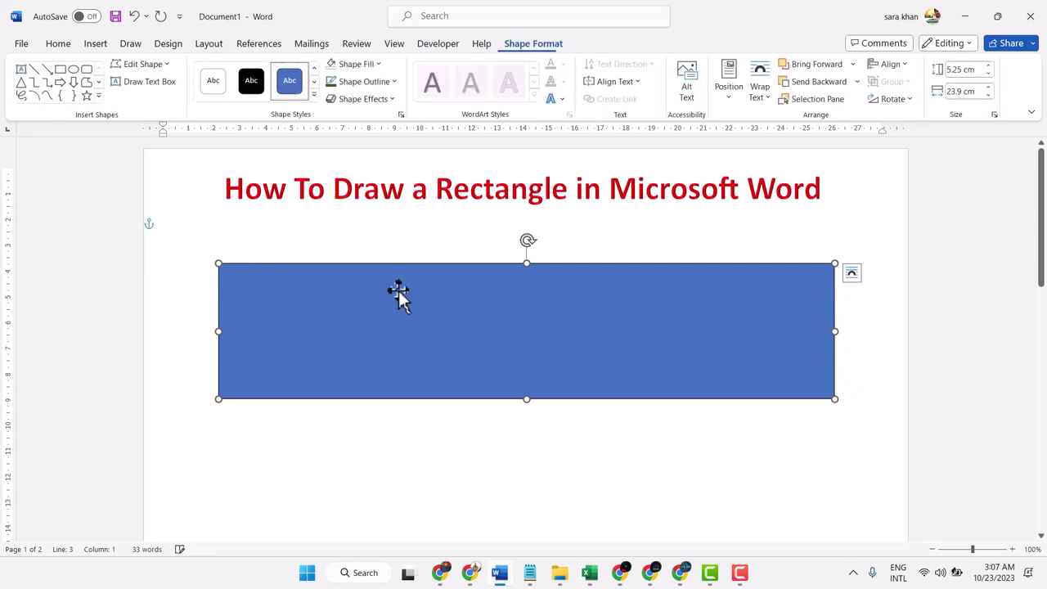
# - Try light-blue and blue gradient shape styles, settling on the transparent thin-outline preset
pyautogui.click(314, 96)
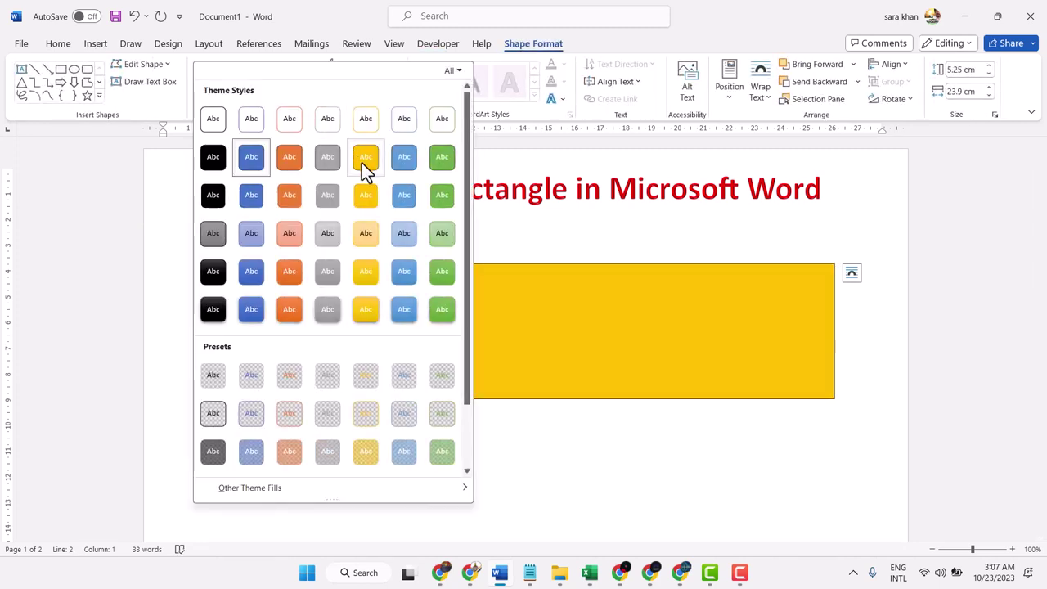
pyautogui.press('Escape')
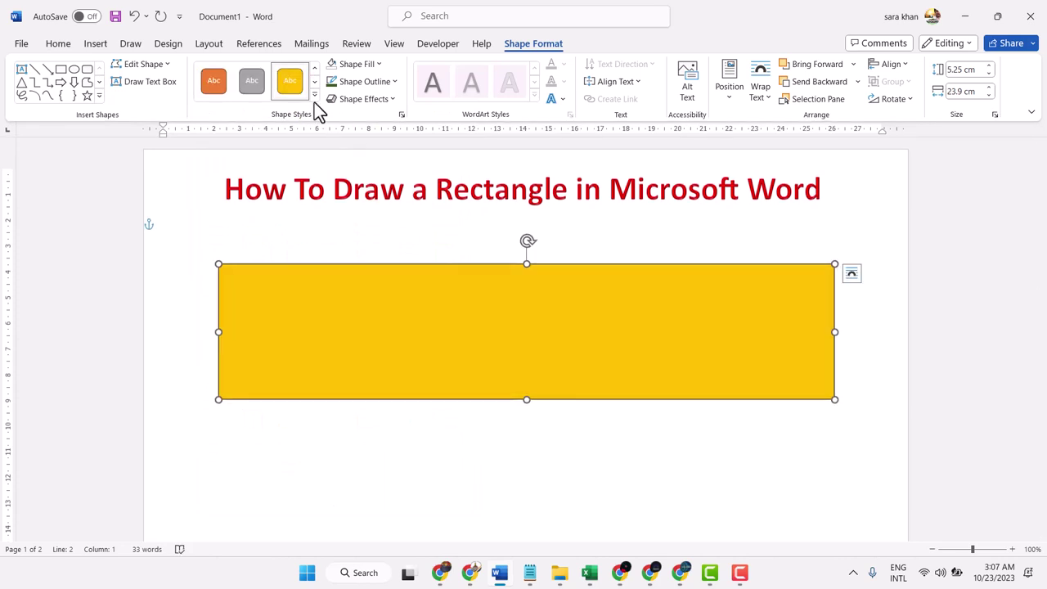
pyautogui.click(314, 95)
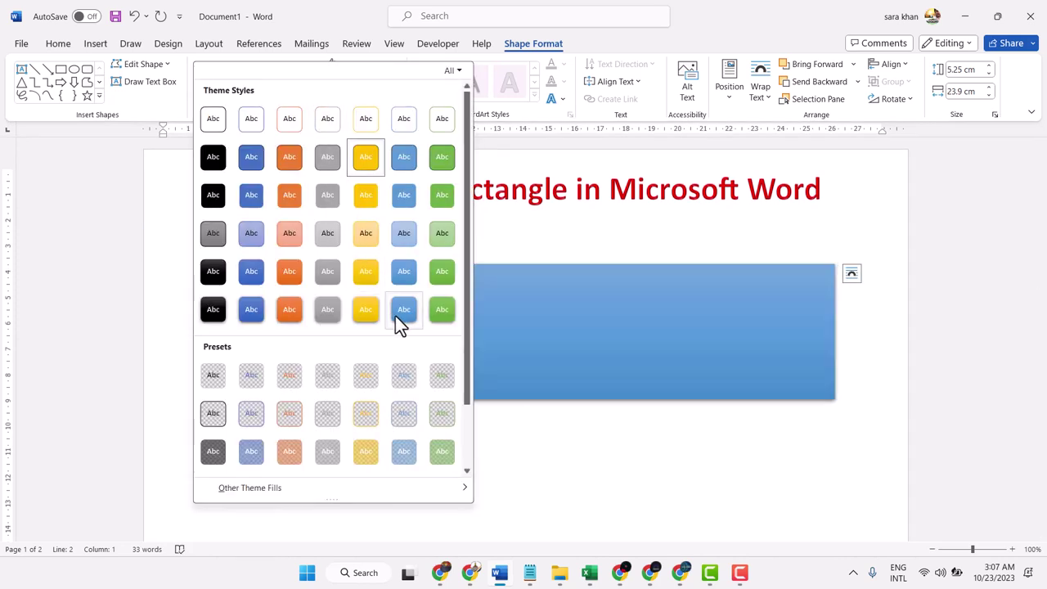
pyautogui.click(398, 316)
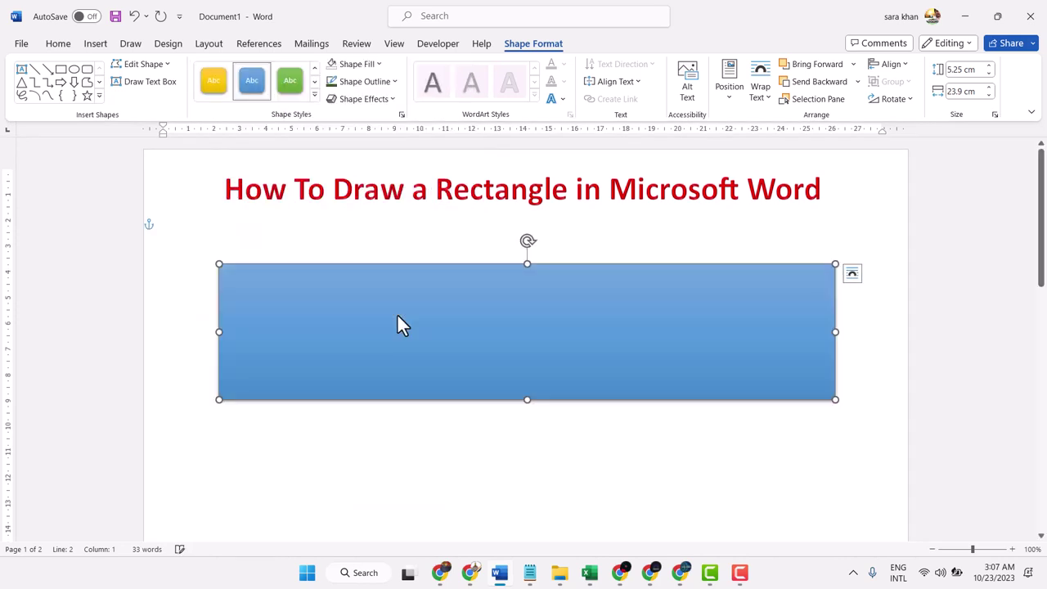
pyautogui.click(313, 97)
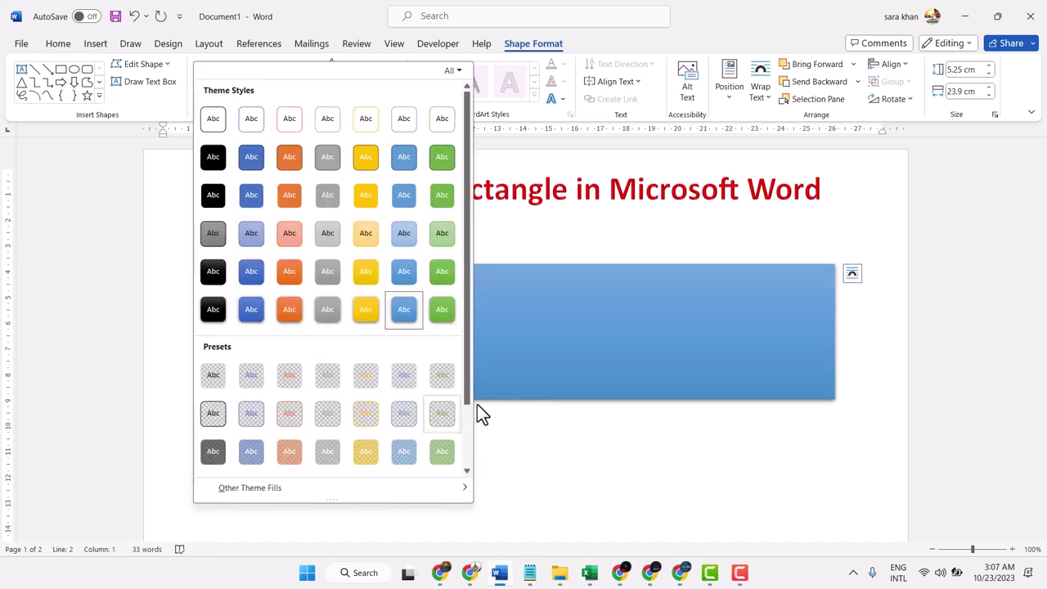
pyautogui.click(212, 377)
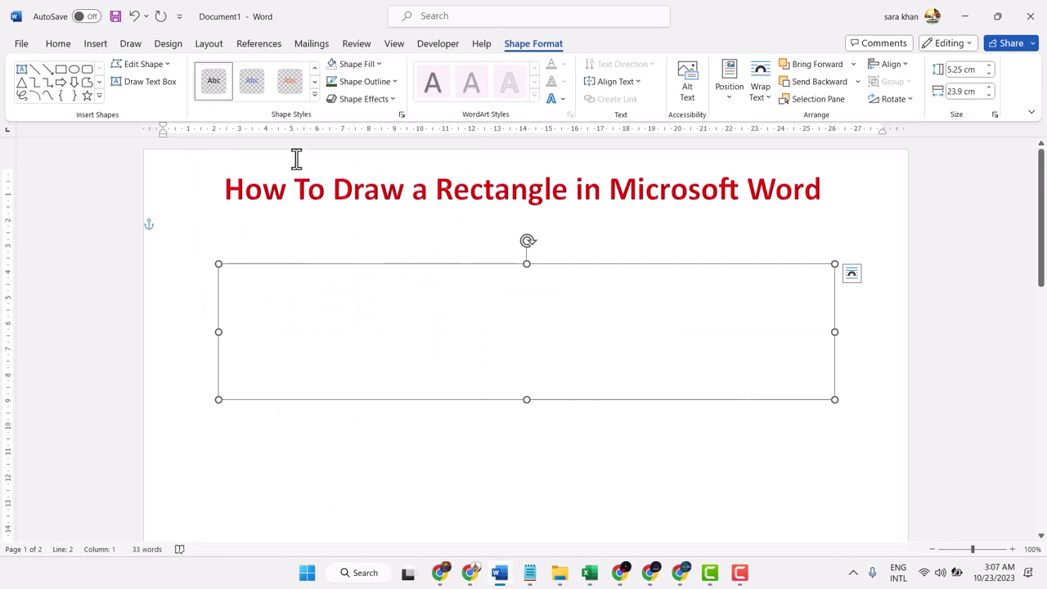
pyautogui.click(314, 95)
pyautogui.scroll(-2, 346, 376)
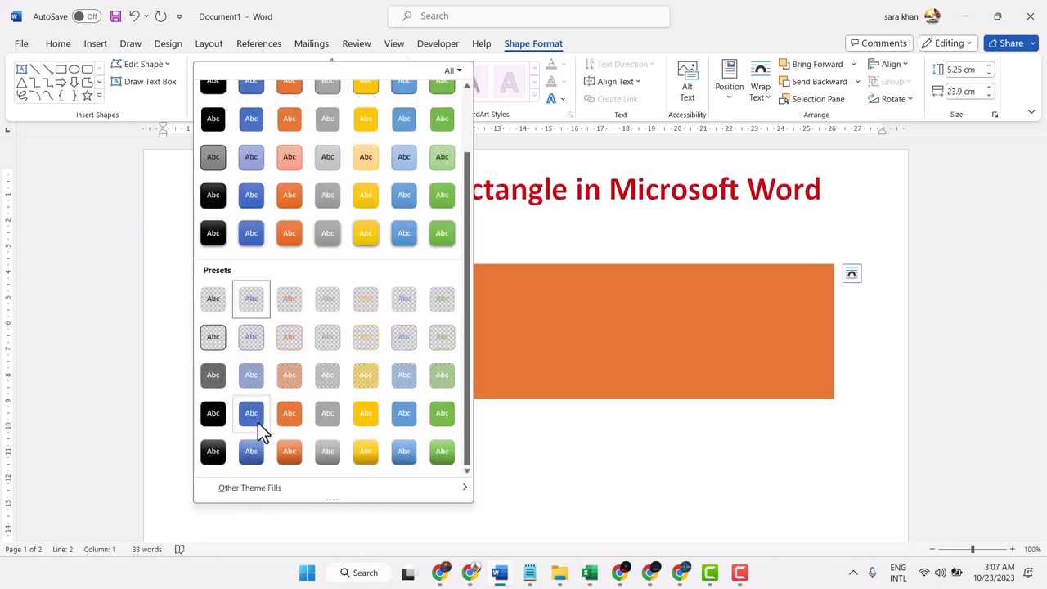
pyautogui.click(249, 451)
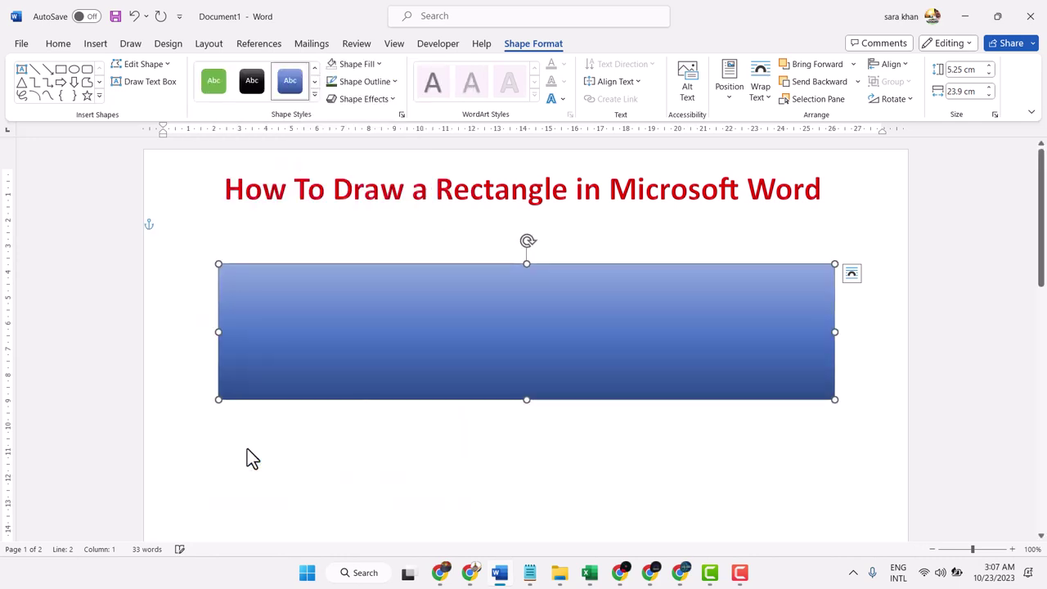
pyautogui.click(315, 96)
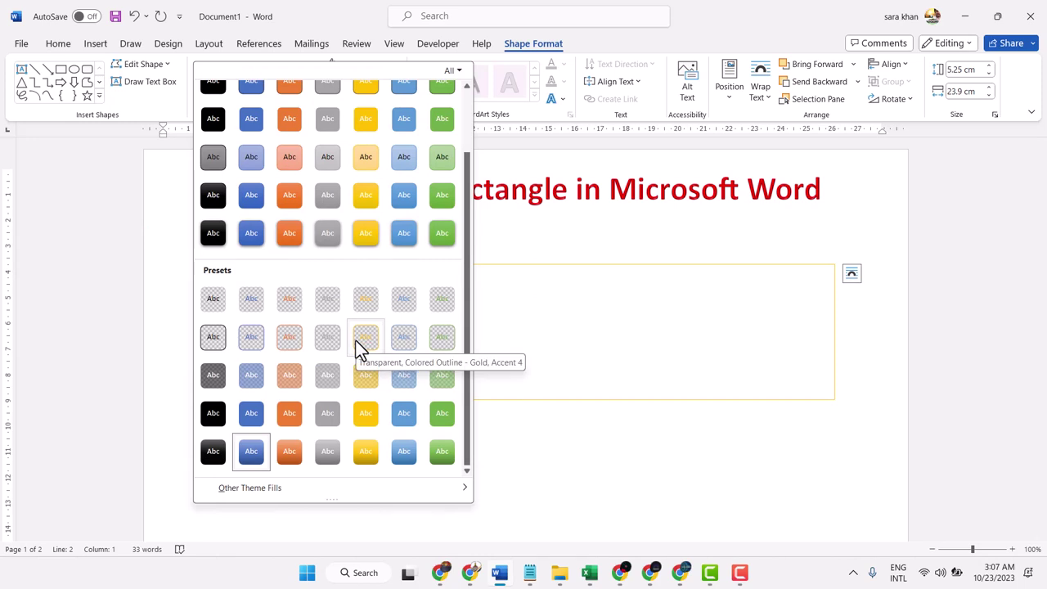
pyautogui.press('Escape')
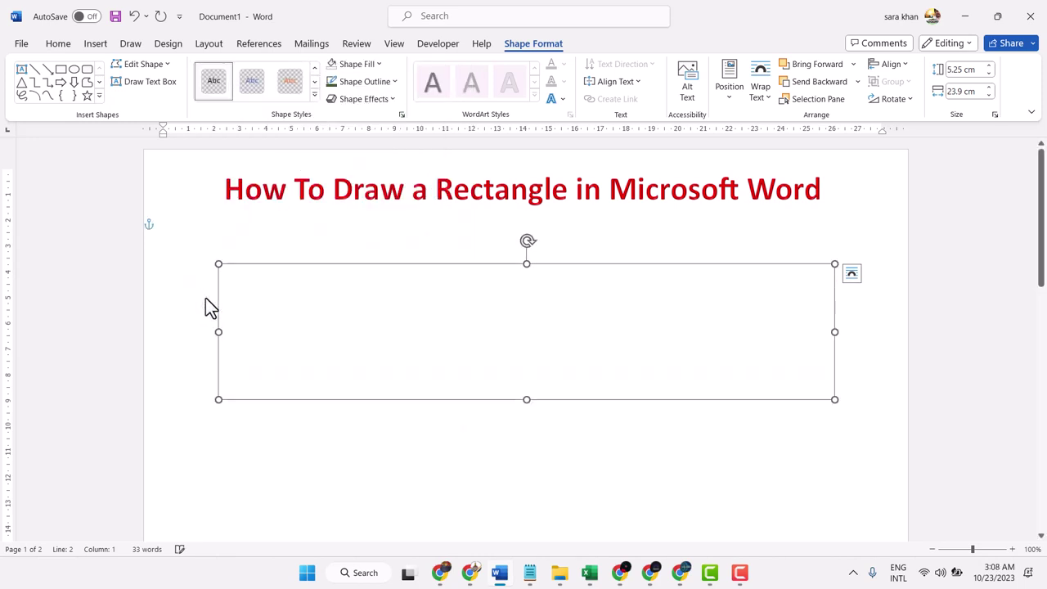
# - Set the rectangle's Shape Fill to No Fill, leaving only its thin outline
pyautogui.click(380, 64)
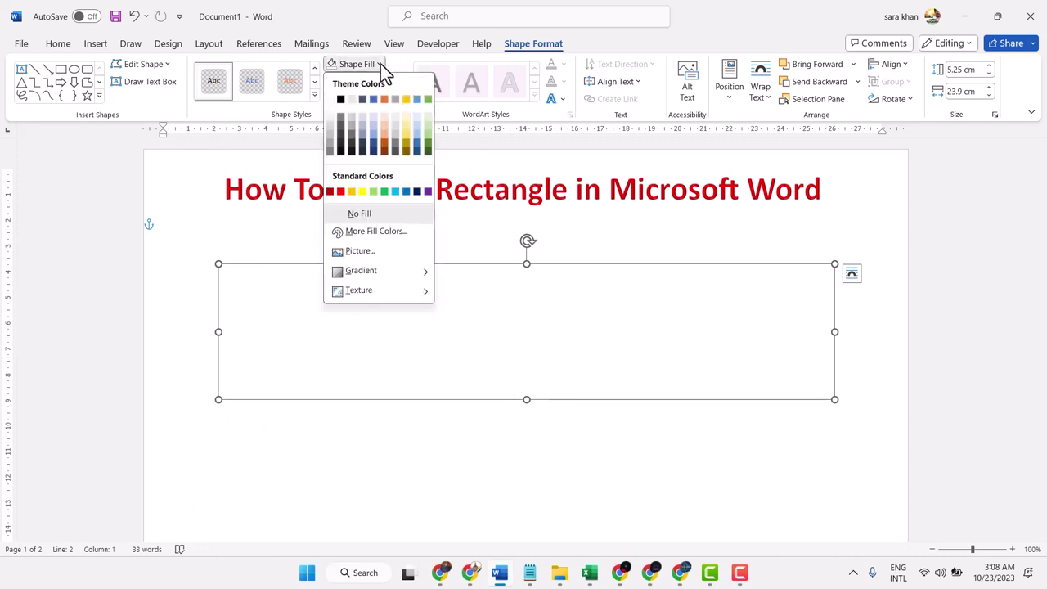
pyautogui.click(339, 214)
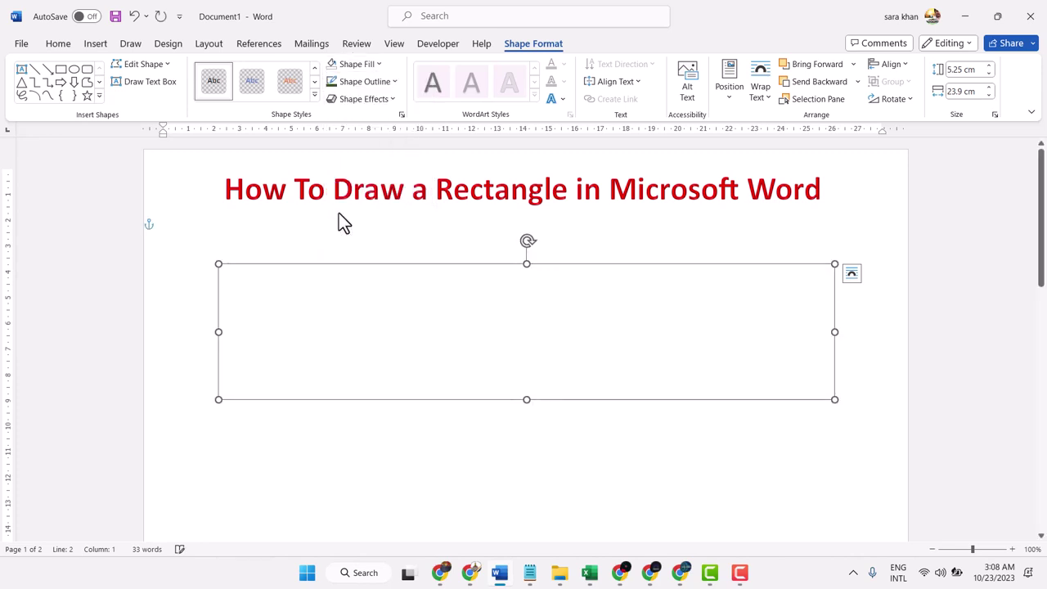
pyautogui.click(384, 66)
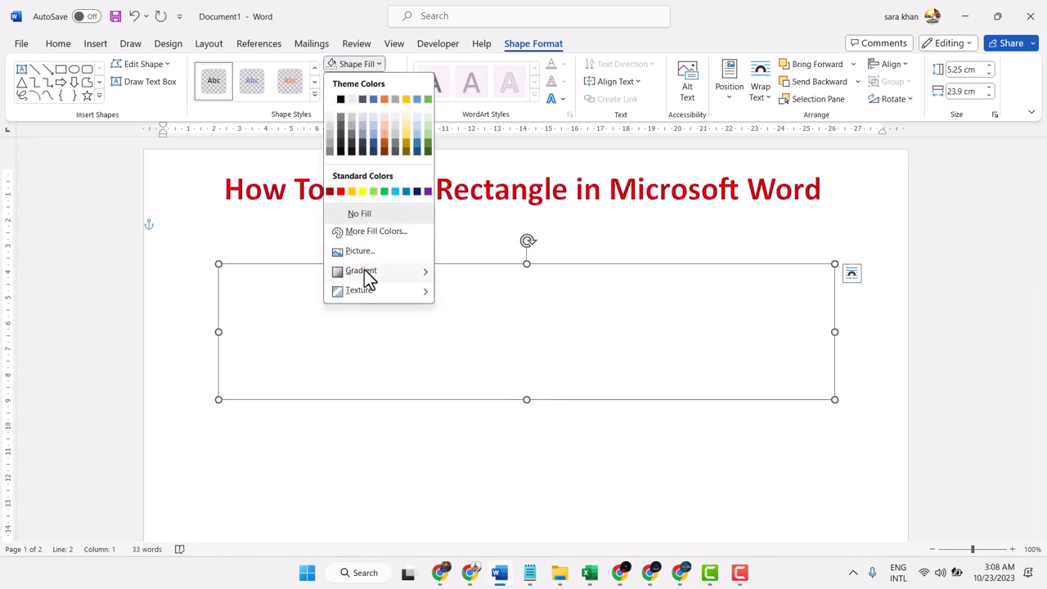
pyautogui.moveTo(368, 278)
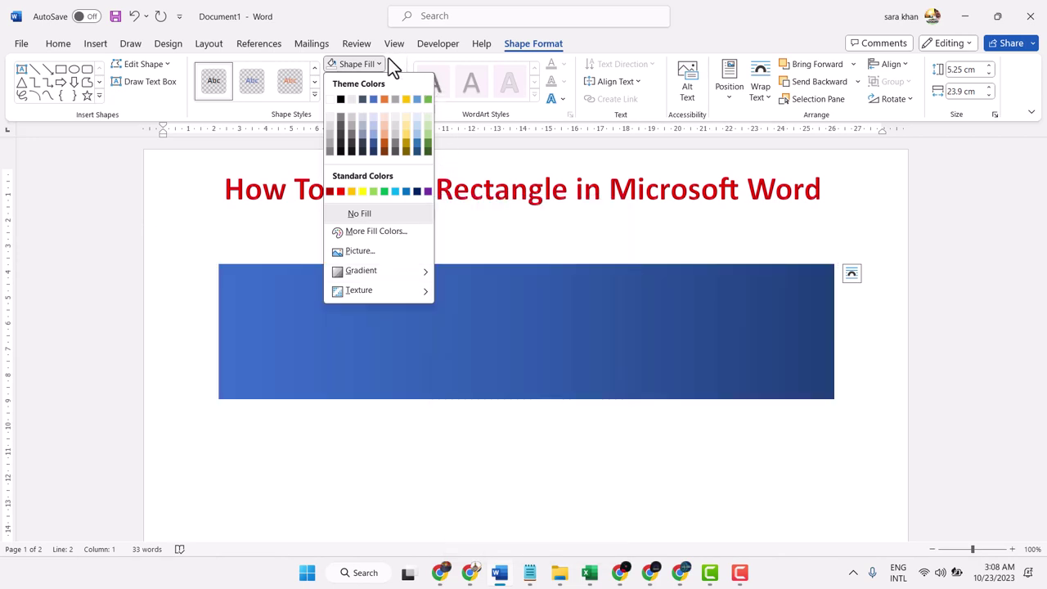
pyautogui.click(391, 61)
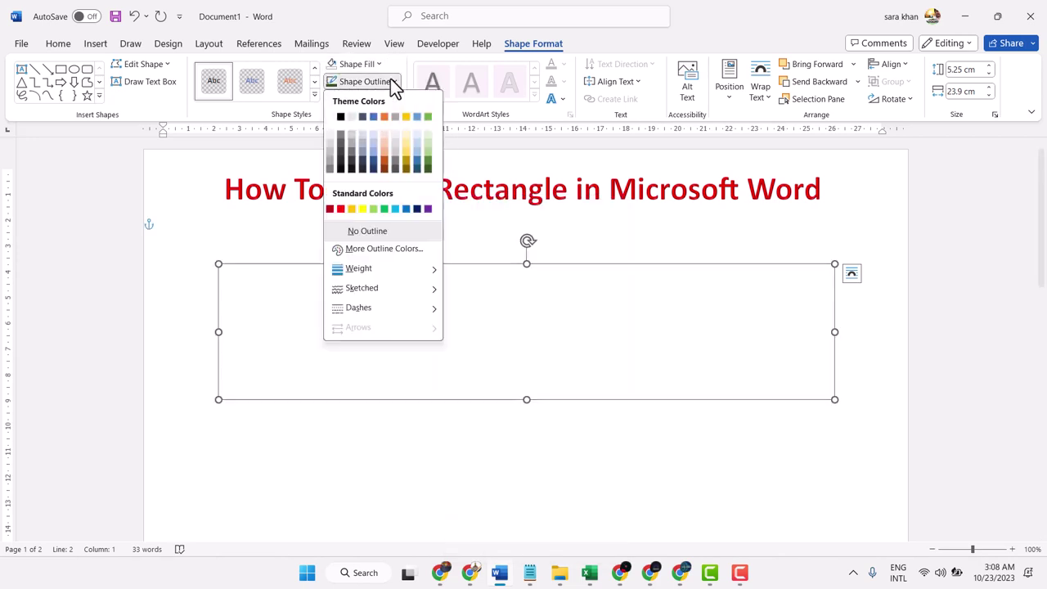
# - Give the rectangle a 6 pt outline in standard Blue
pyautogui.click(392, 82)
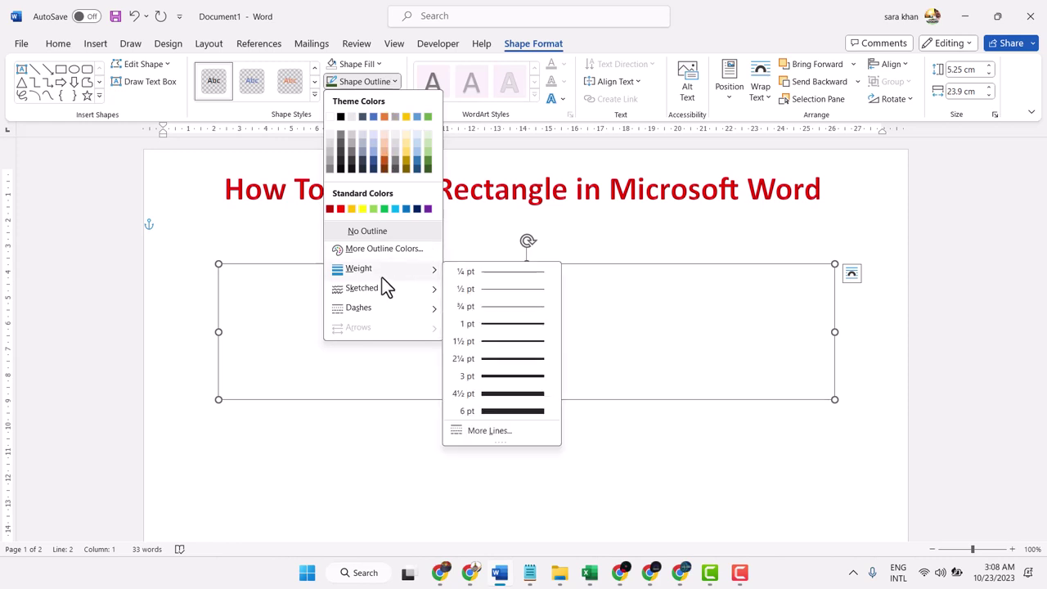
pyautogui.click(507, 408)
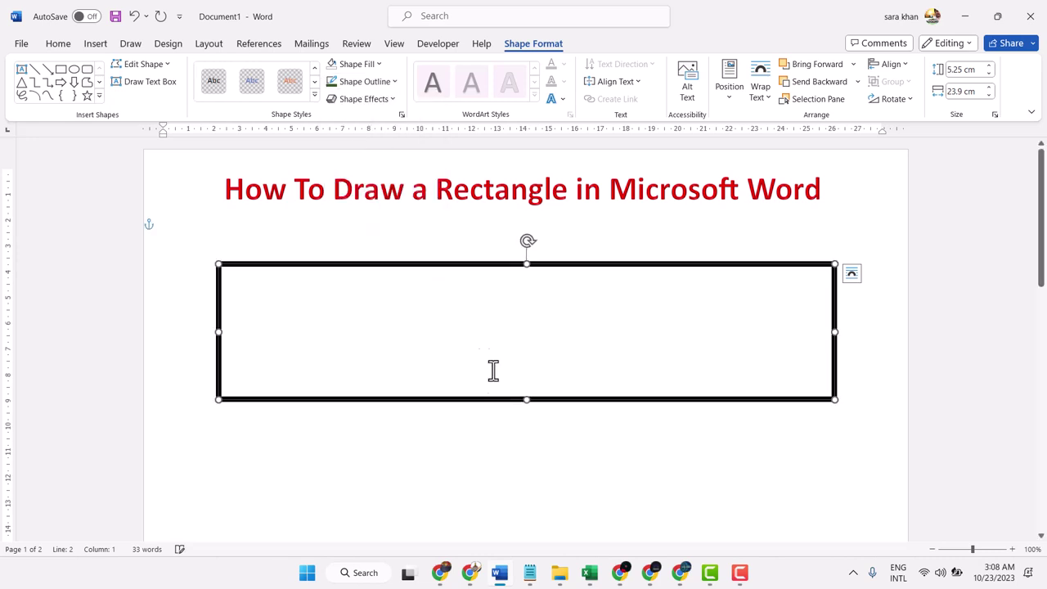
pyautogui.click(395, 82)
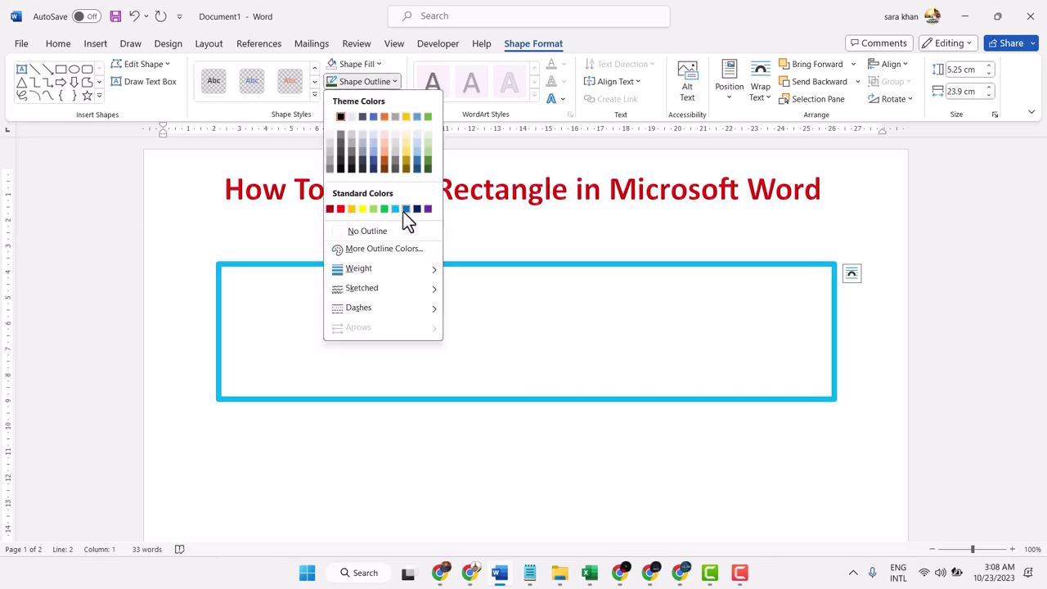
pyautogui.click(406, 211)
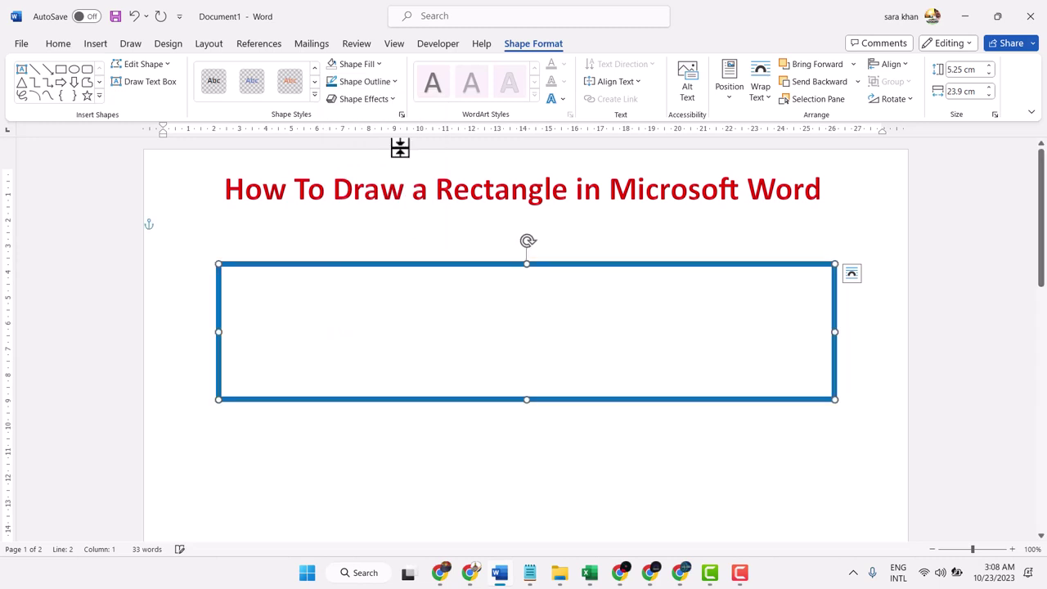
pyautogui.click(395, 81)
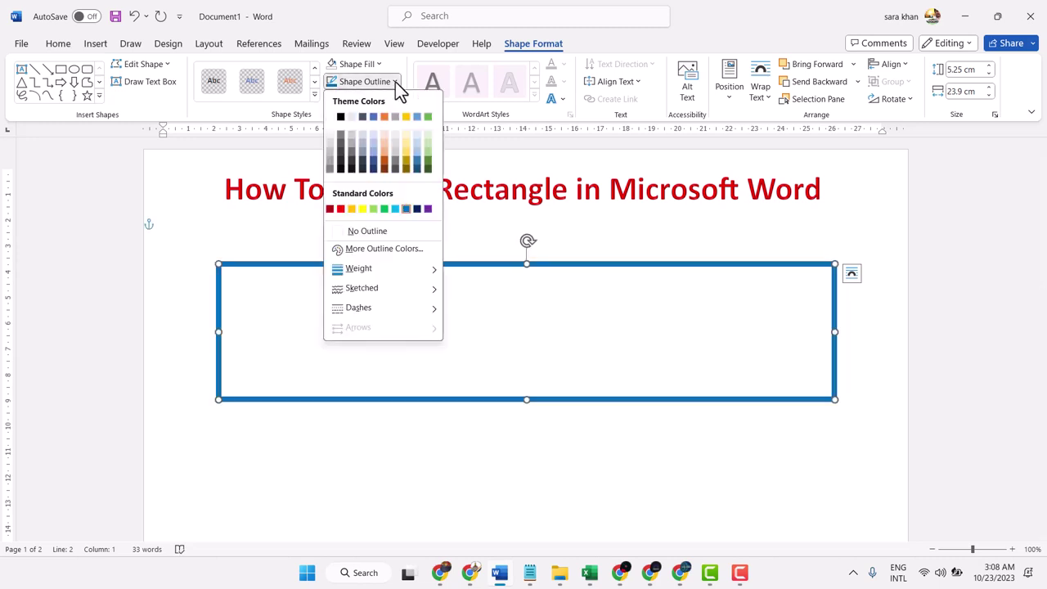
pyautogui.moveTo(381, 297)
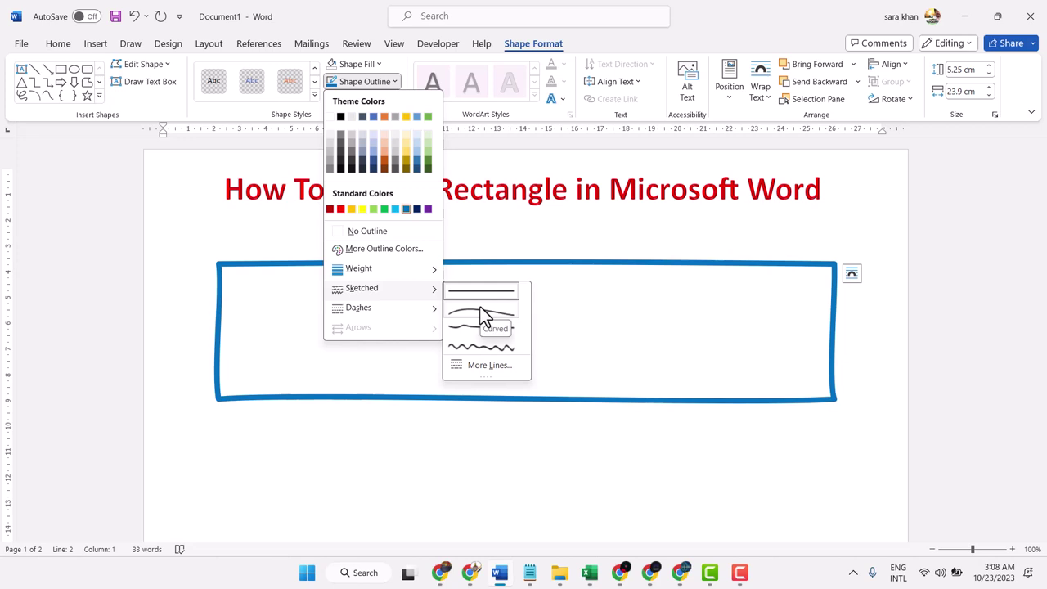
# - Inspect the Sketched line styles in the Format Shape pane without changing them
pyautogui.click(481, 364)
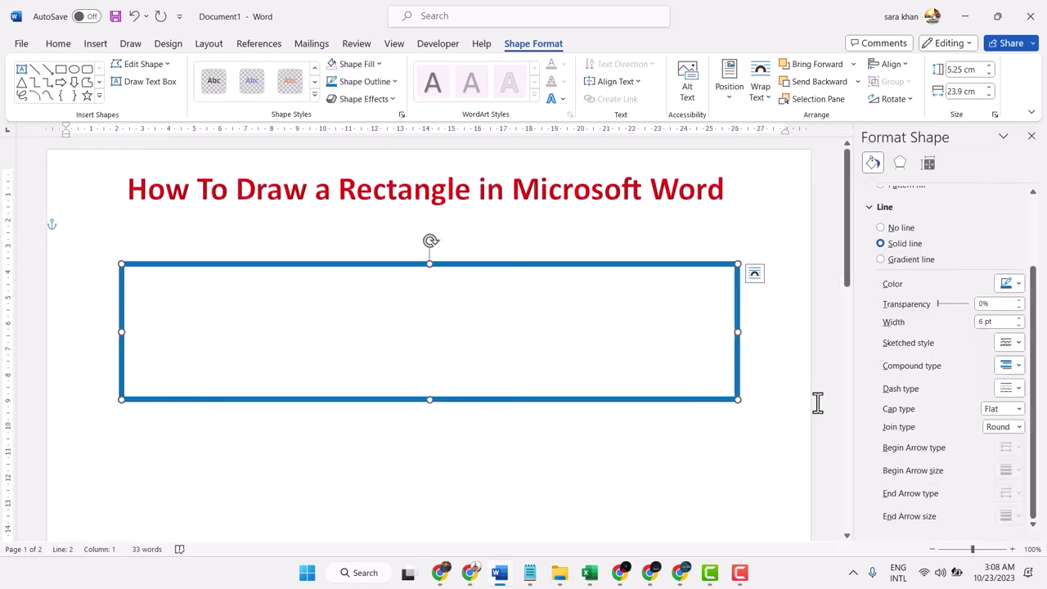
pyautogui.click(1014, 343)
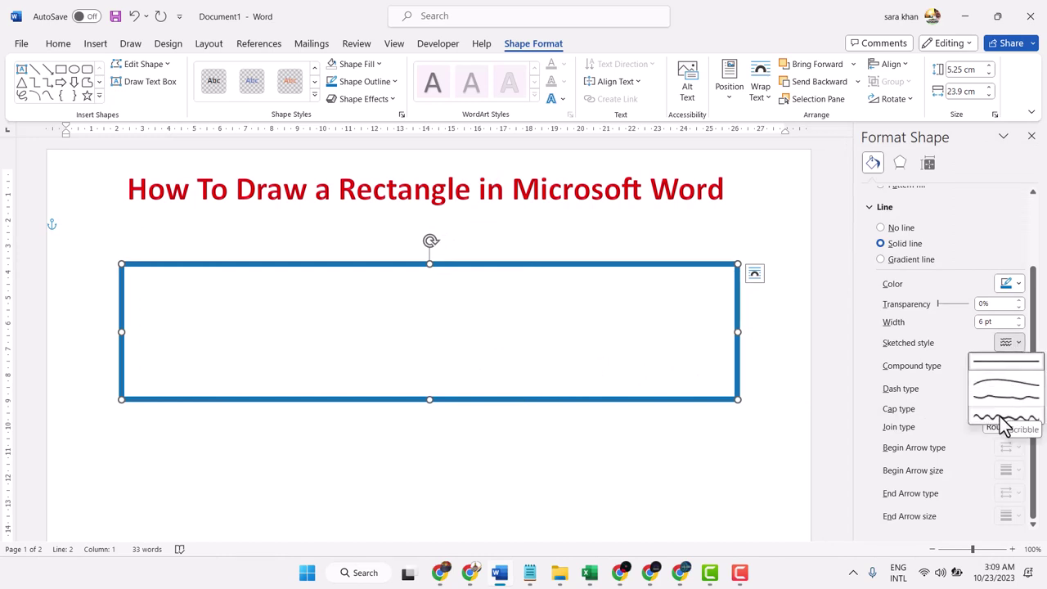
pyautogui.click(1033, 140)
pyautogui.click(1033, 140)
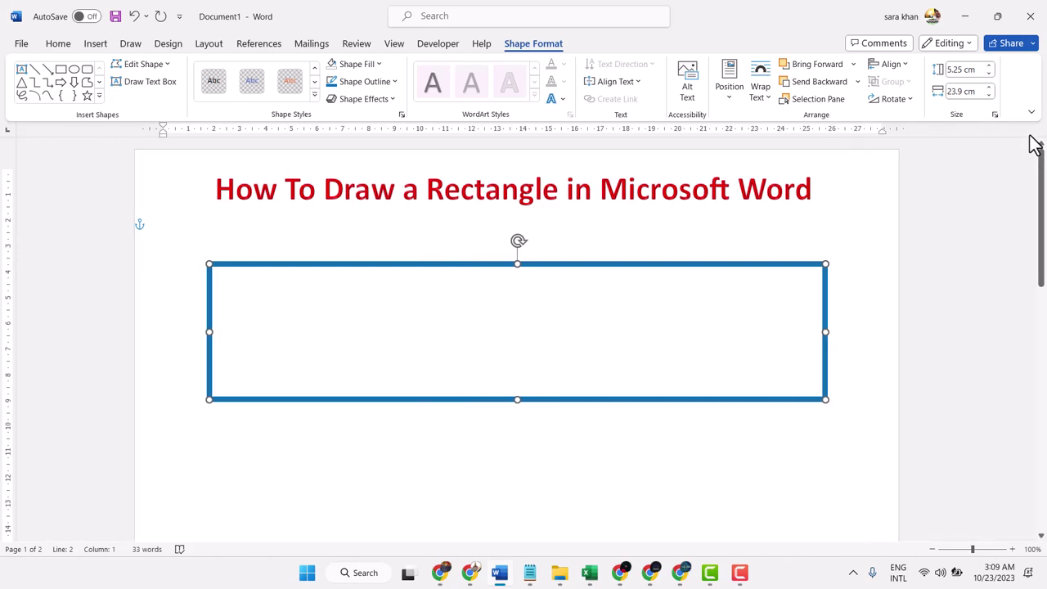
# - Apply the Preset 2 3-D effect to the rectangle
pyautogui.click(396, 102)
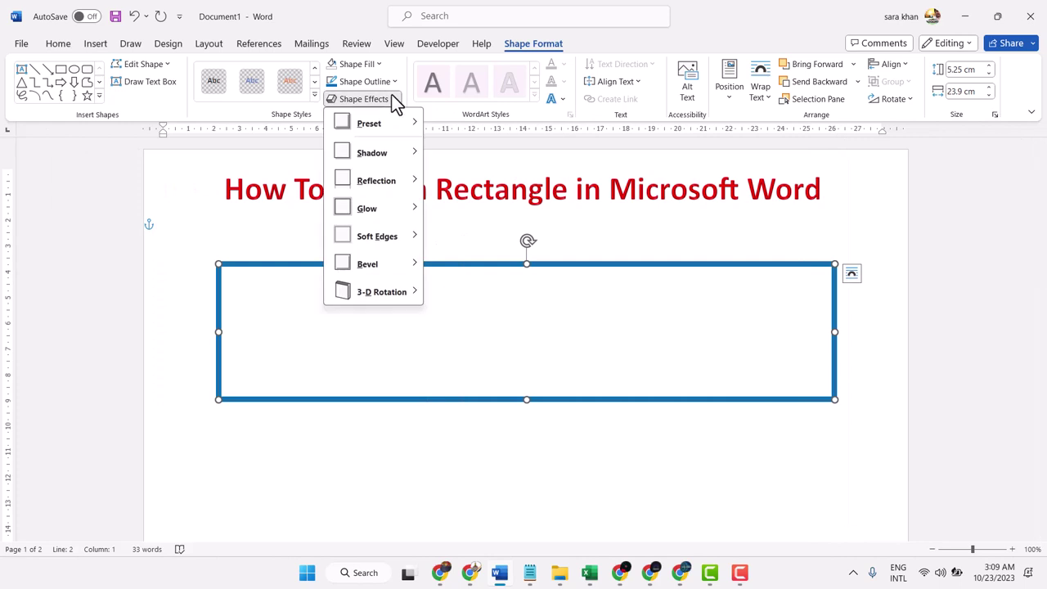
pyautogui.moveTo(388, 131)
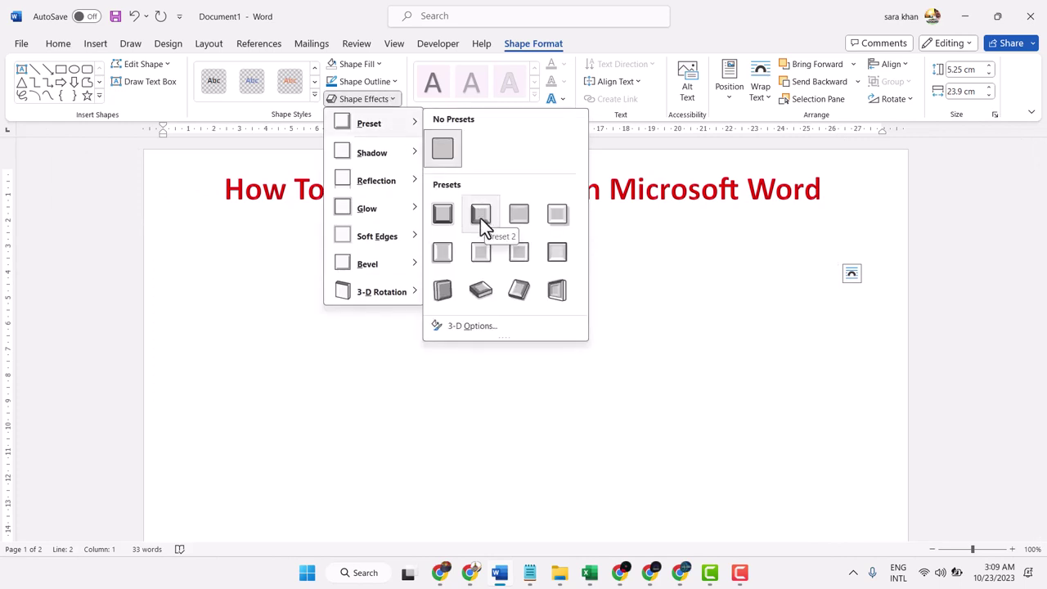
pyautogui.click(480, 217)
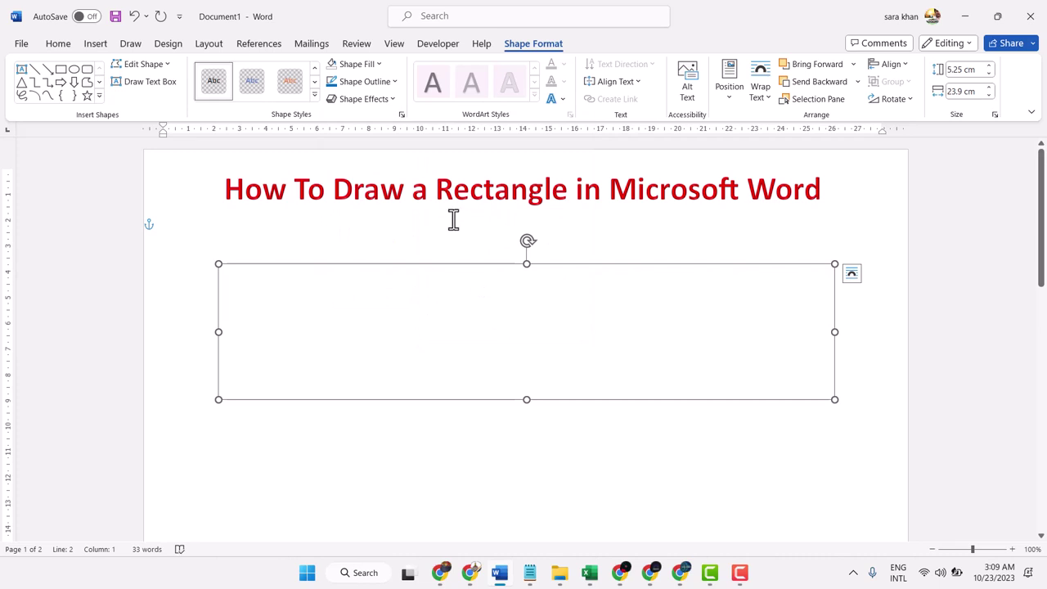
# - Reselect the faint rectangle and set its outline to dark blue from Standard Colors
pyautogui.click(453, 219)
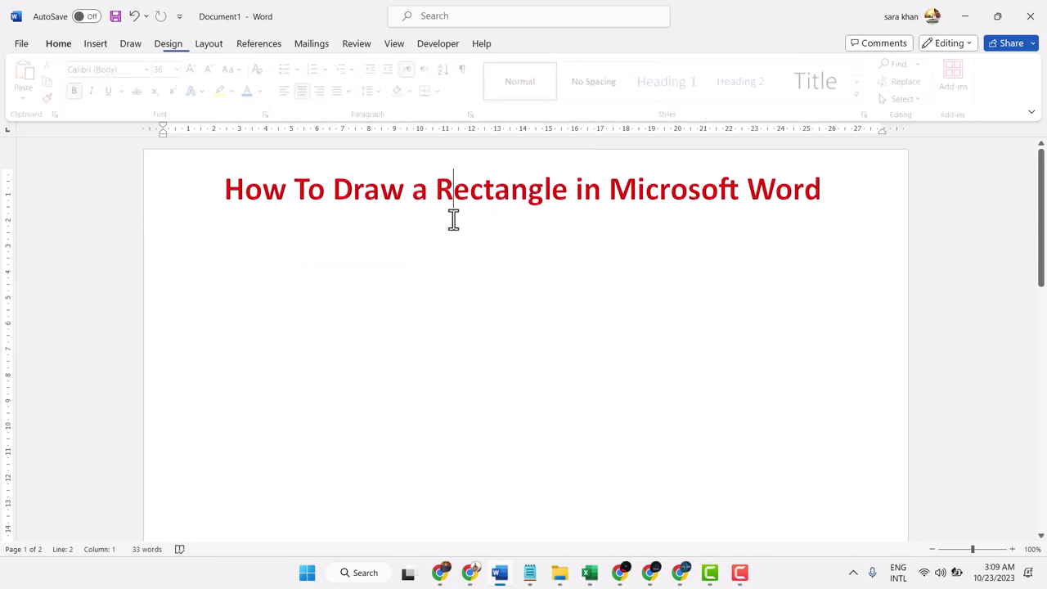
pyautogui.click(489, 346)
pyautogui.click(440, 508)
pyautogui.click(497, 472)
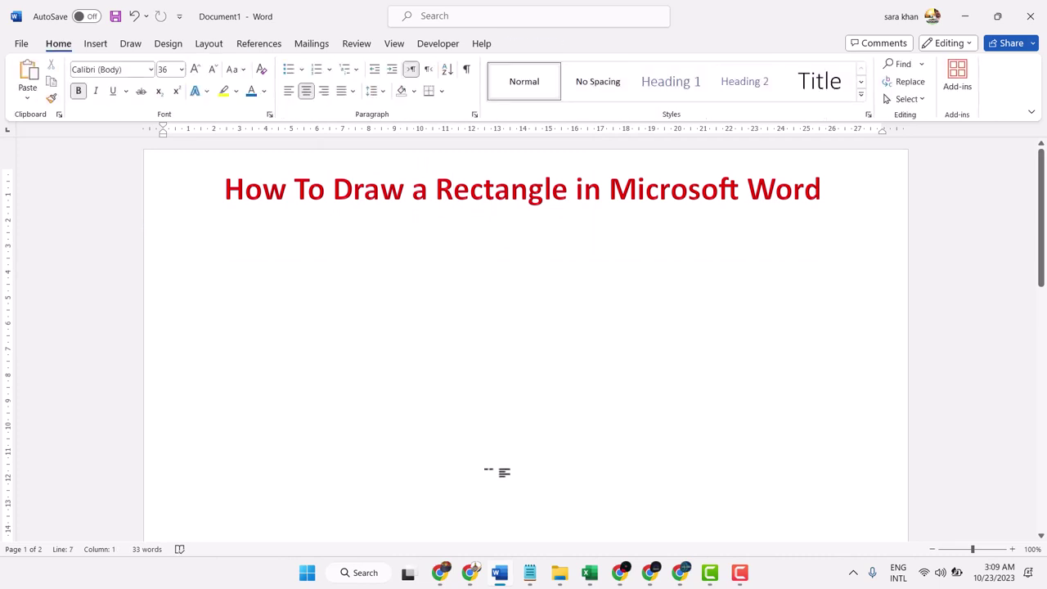
pyautogui.click(327, 269)
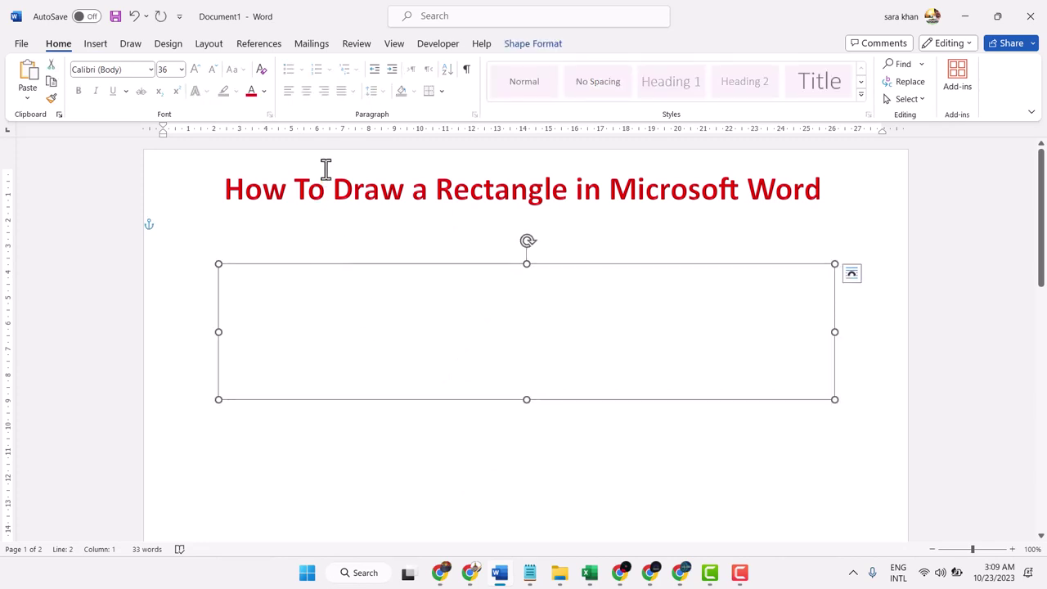
pyautogui.doubleClick(292, 270)
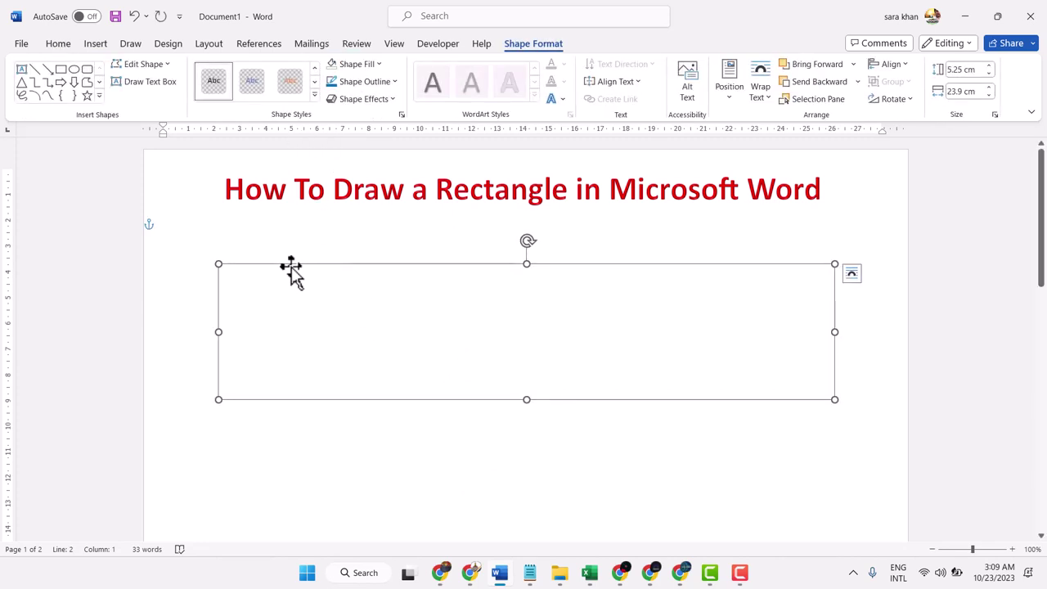
pyautogui.click(394, 82)
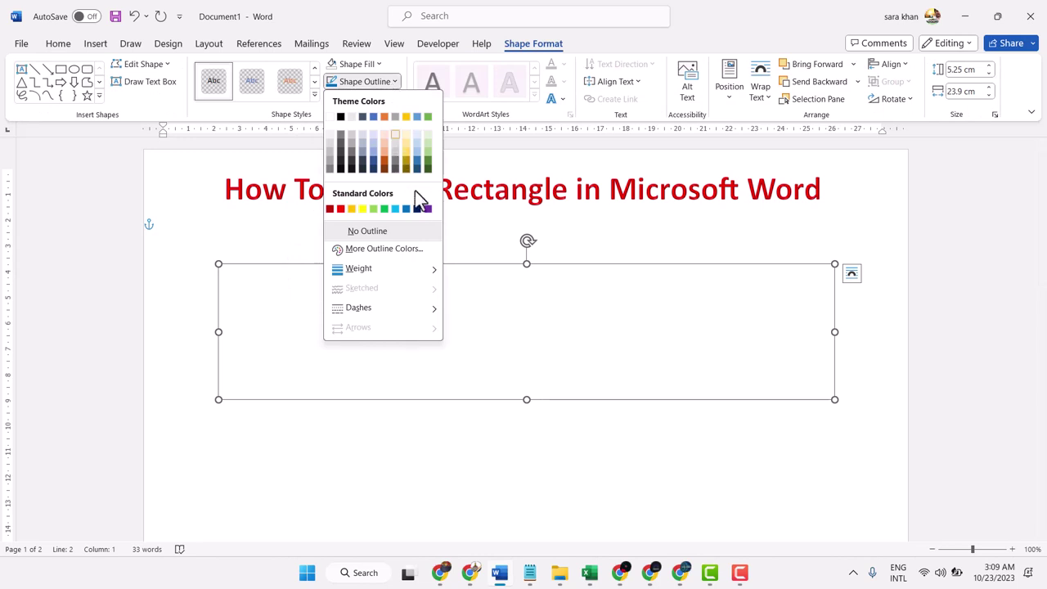
pyautogui.click(416, 209)
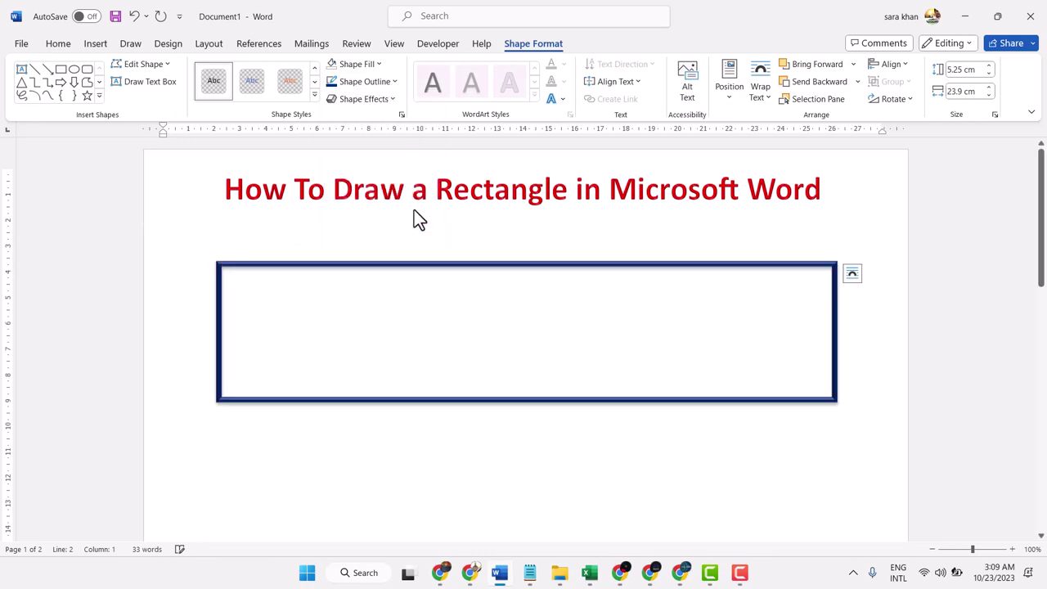
pyautogui.click(444, 440)
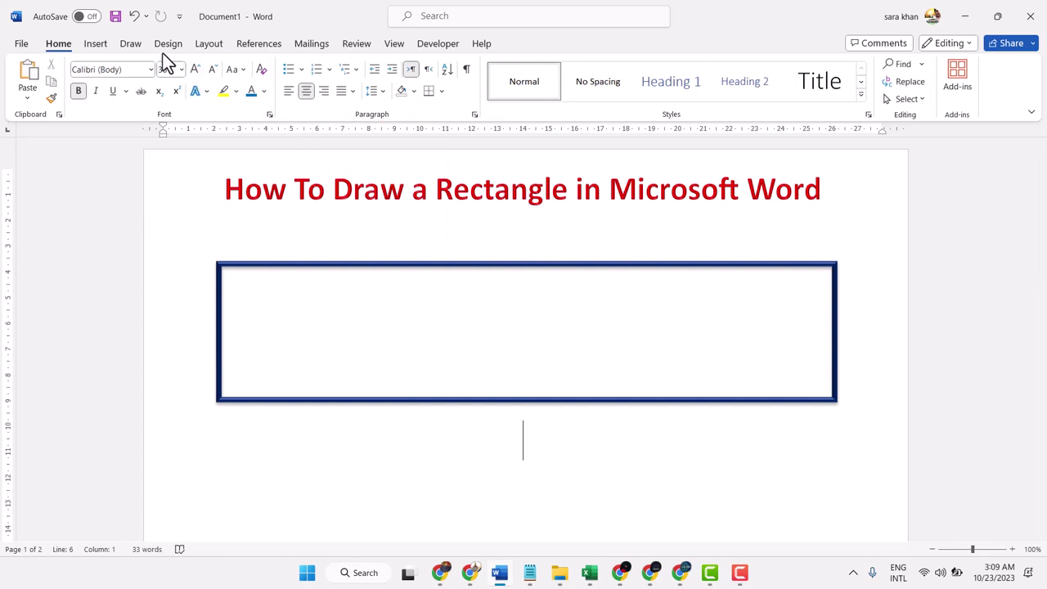
# - Draw a second rectangle overlapping the lower half of the thick blue frame
pyautogui.click(95, 44)
pyautogui.click(196, 78)
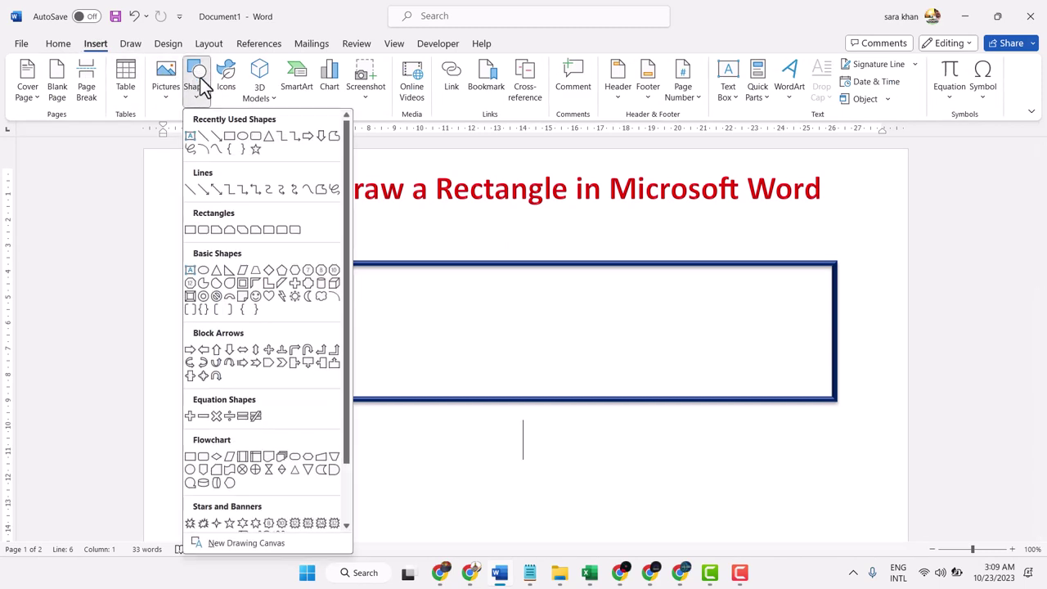
pyautogui.click(225, 140)
pyautogui.moveTo(310, 316); pyautogui.dragTo(815, 469)
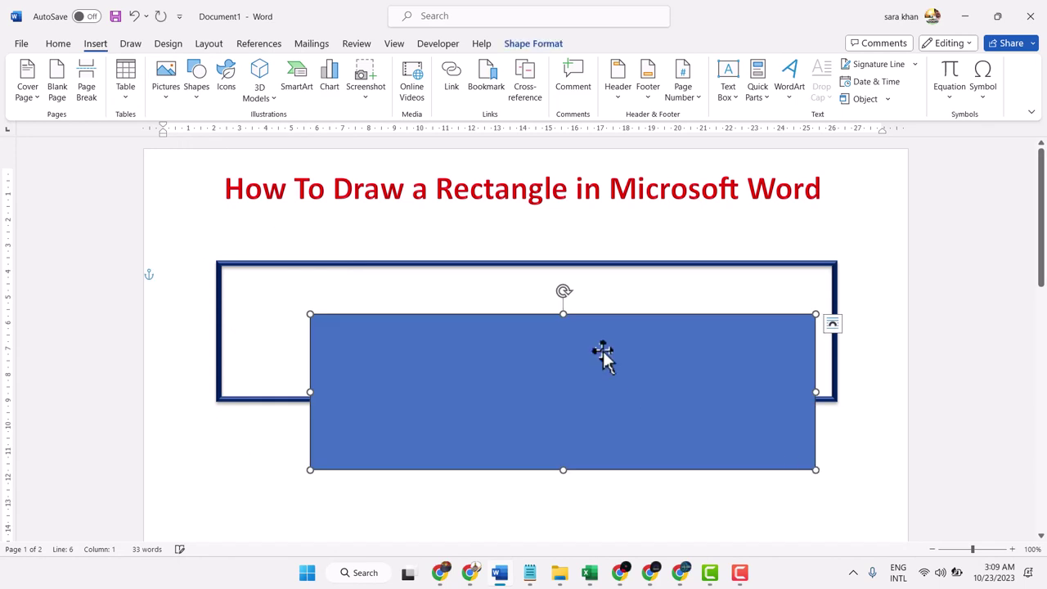
# - Give the new rectangle a dark outline and No Fill
pyautogui.click(378, 86)
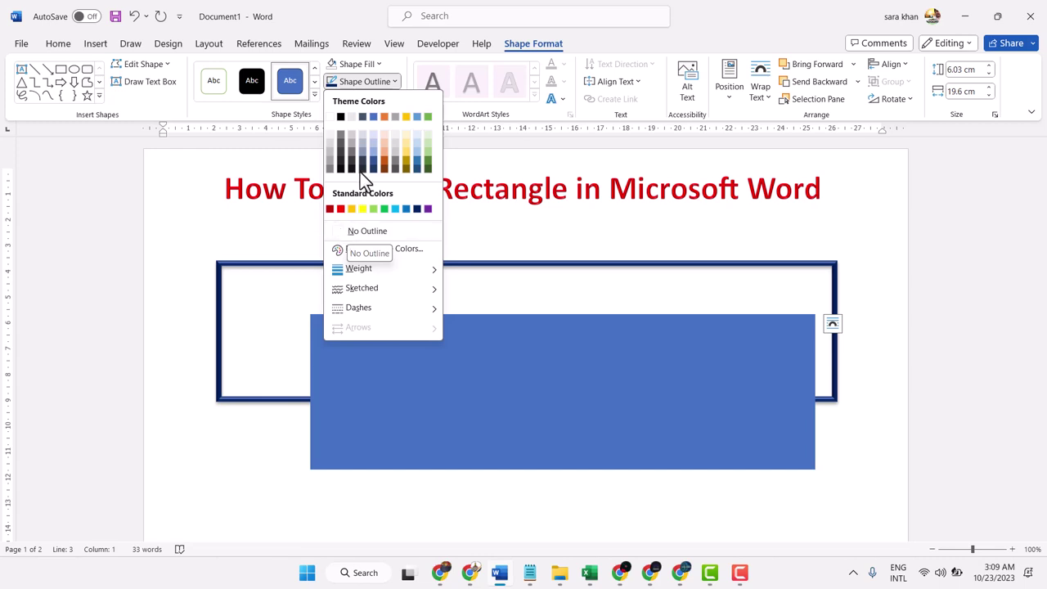
pyautogui.click(380, 65)
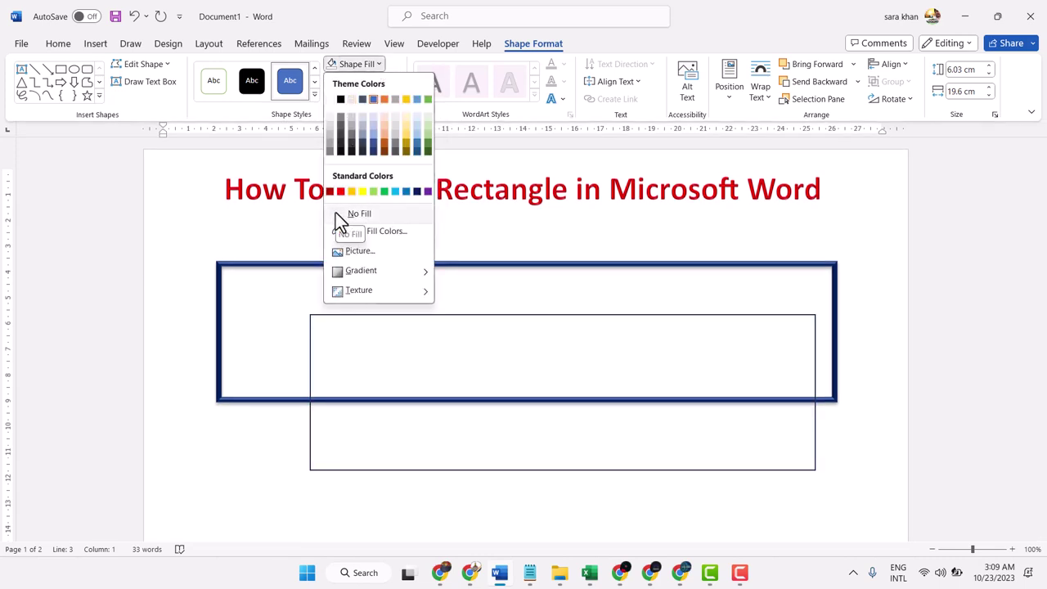
pyautogui.click(336, 214)
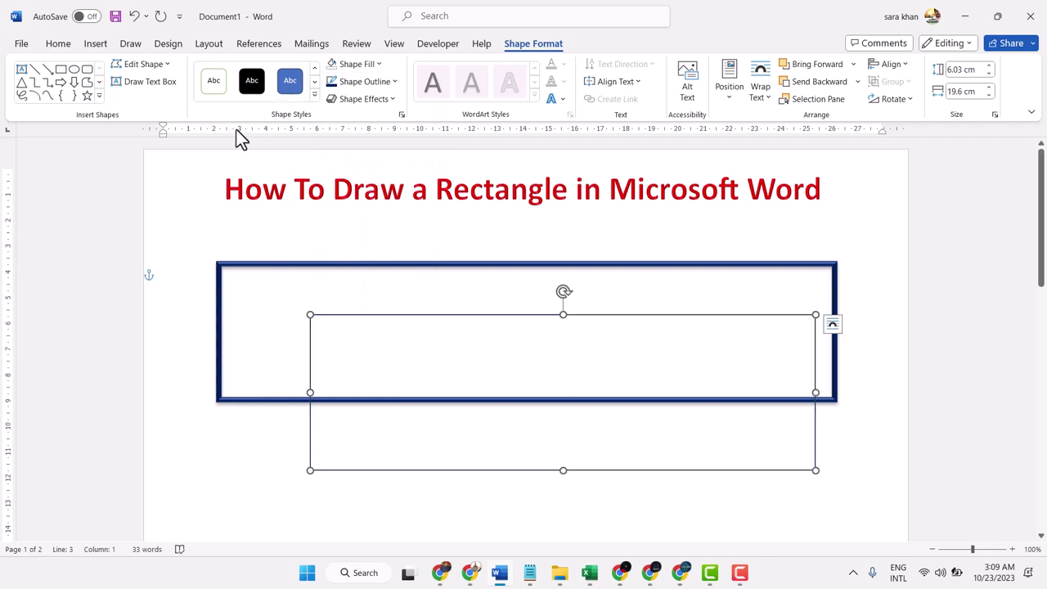
pyautogui.click(127, 46)
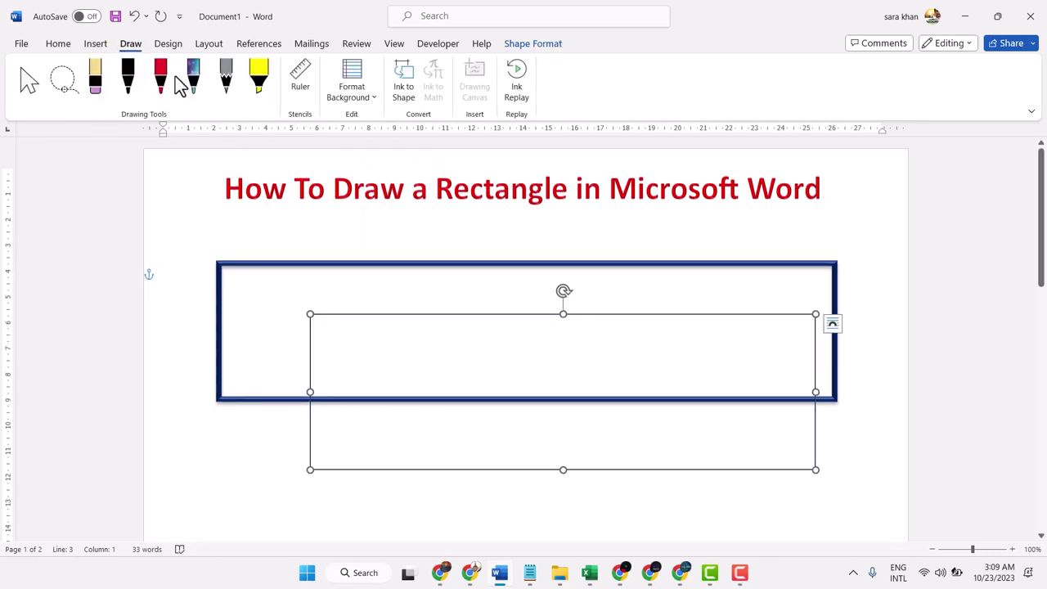
# - Draw a 4.91 cm by 19.54 cm rounded rectangle across both rectangles
pyautogui.click(102, 45)
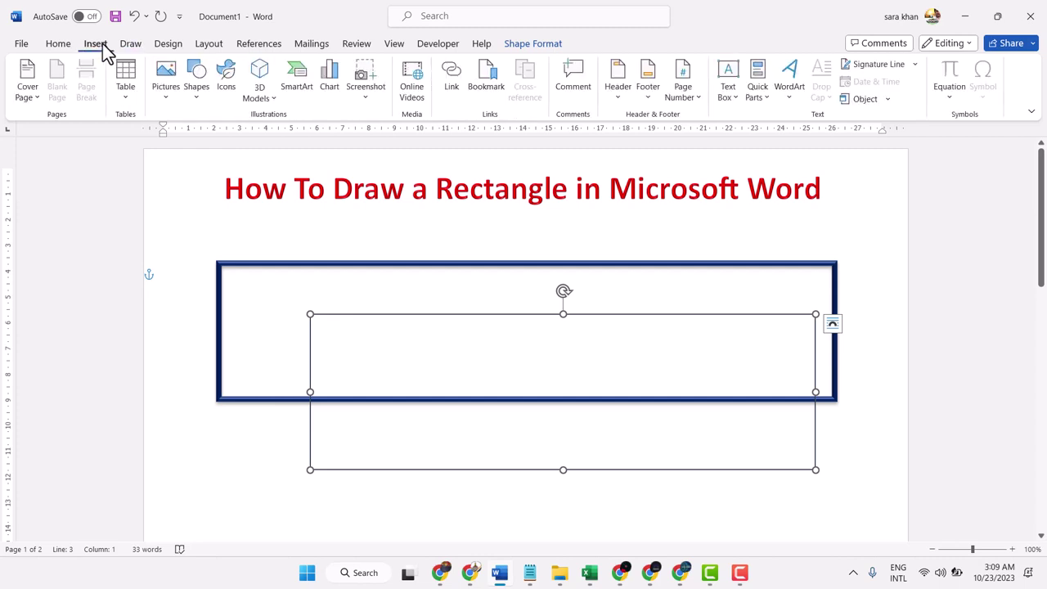
pyautogui.click(196, 80)
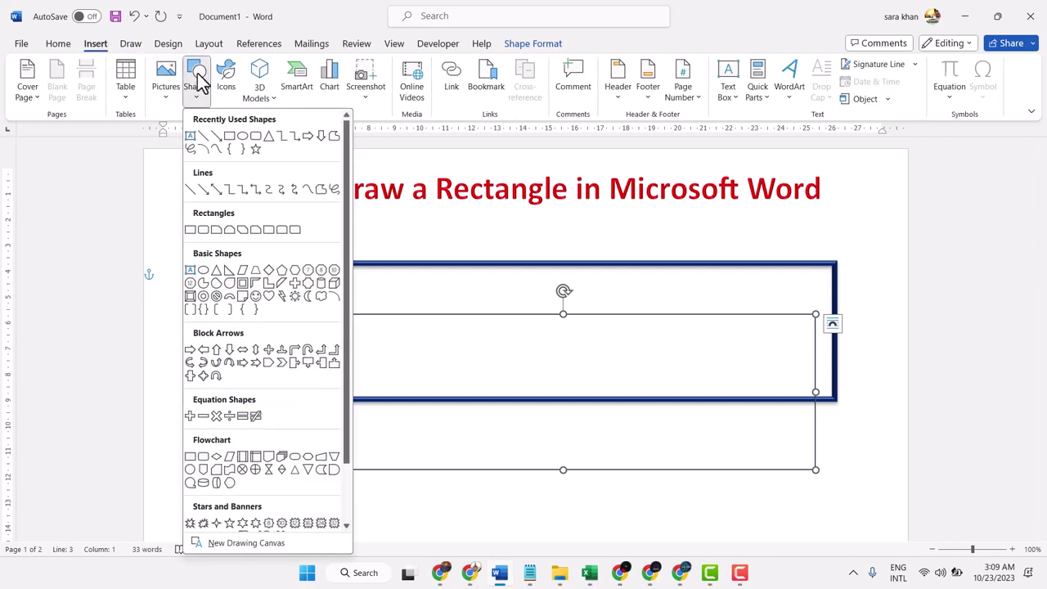
pyautogui.click(255, 138)
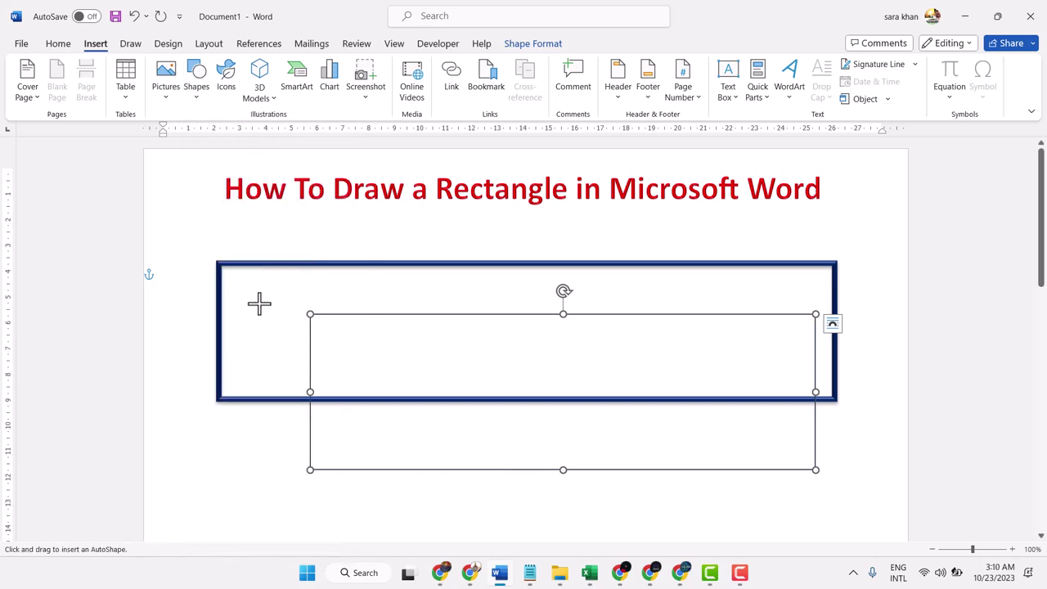
pyautogui.moveTo(259, 304); pyautogui.dragTo(763, 442)
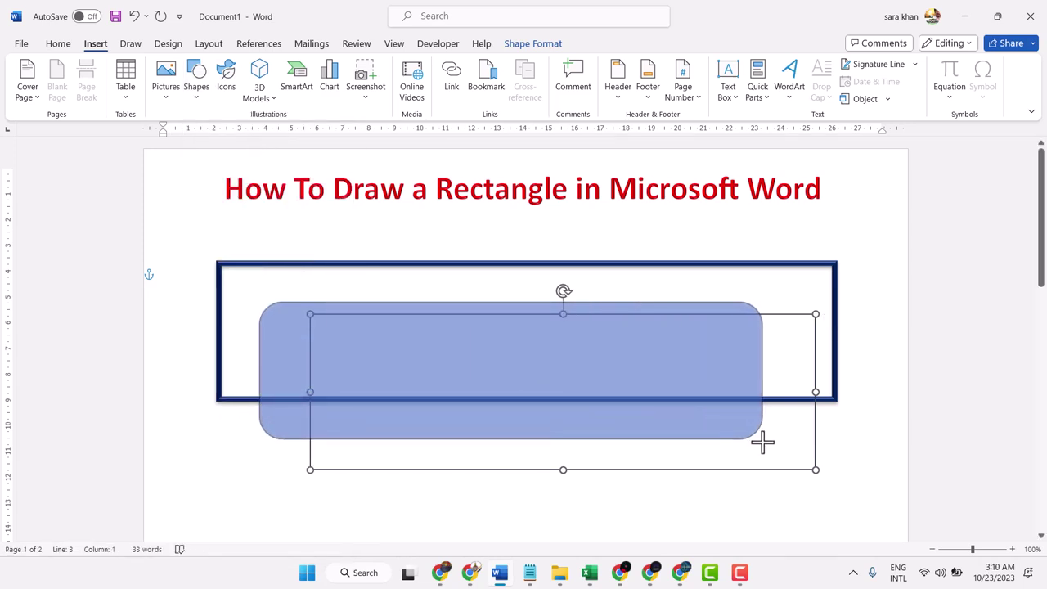
pyautogui.moveTo(763, 441); pyautogui.dragTo(762, 429)
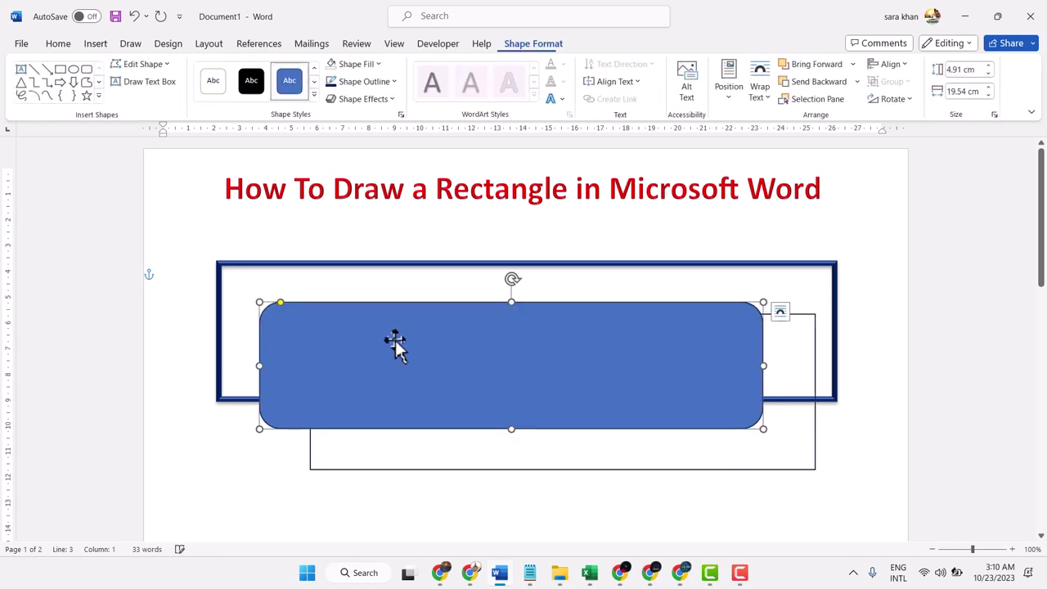
# - Set the rounded rectangle's outline colour through Shape Outline
pyautogui.click(393, 82)
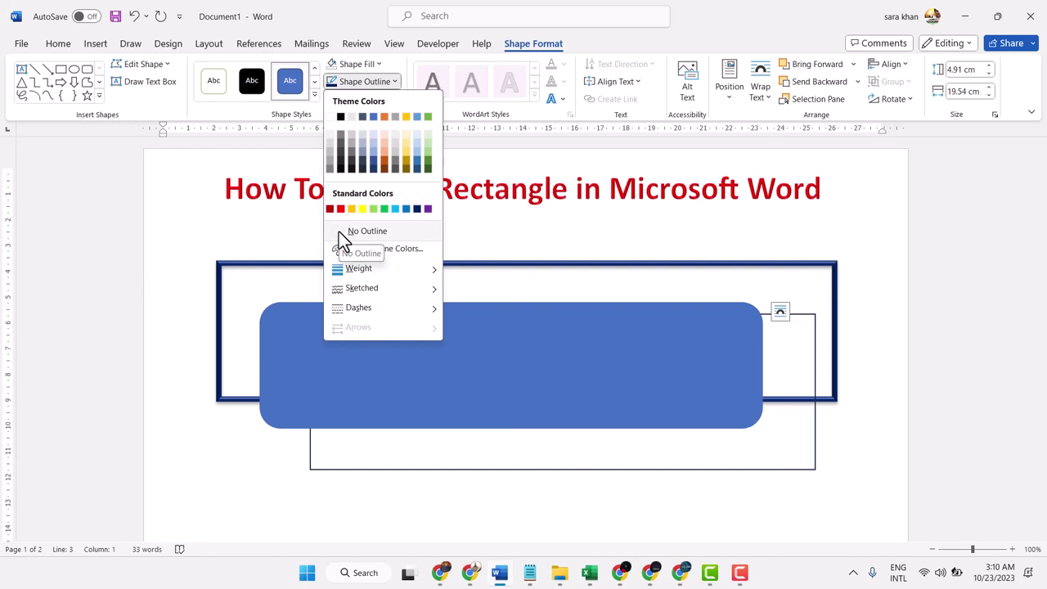
pyautogui.click(395, 82)
pyautogui.click(376, 69)
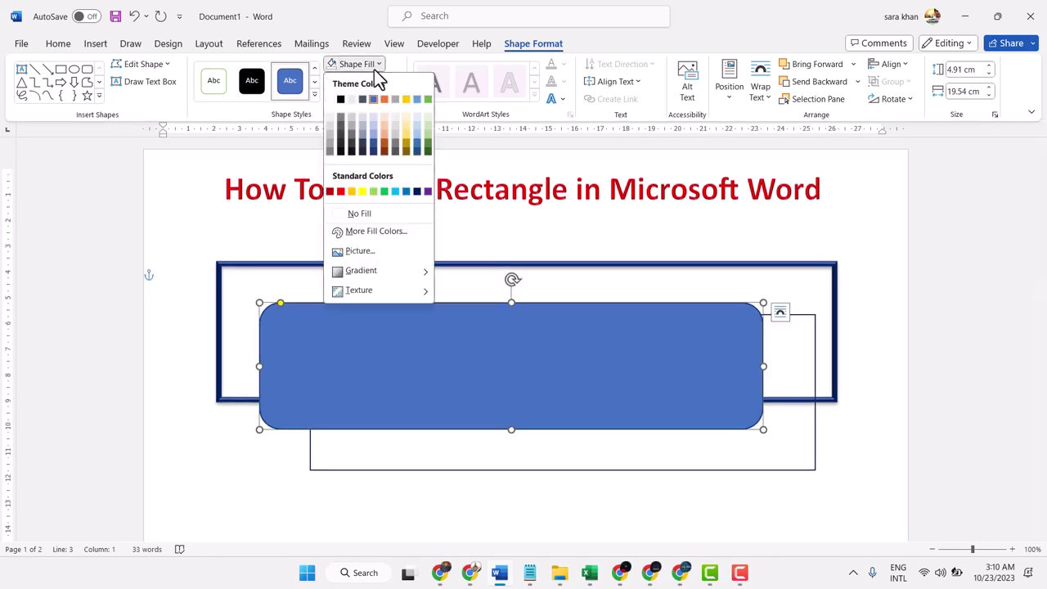
pyautogui.press('Escape')
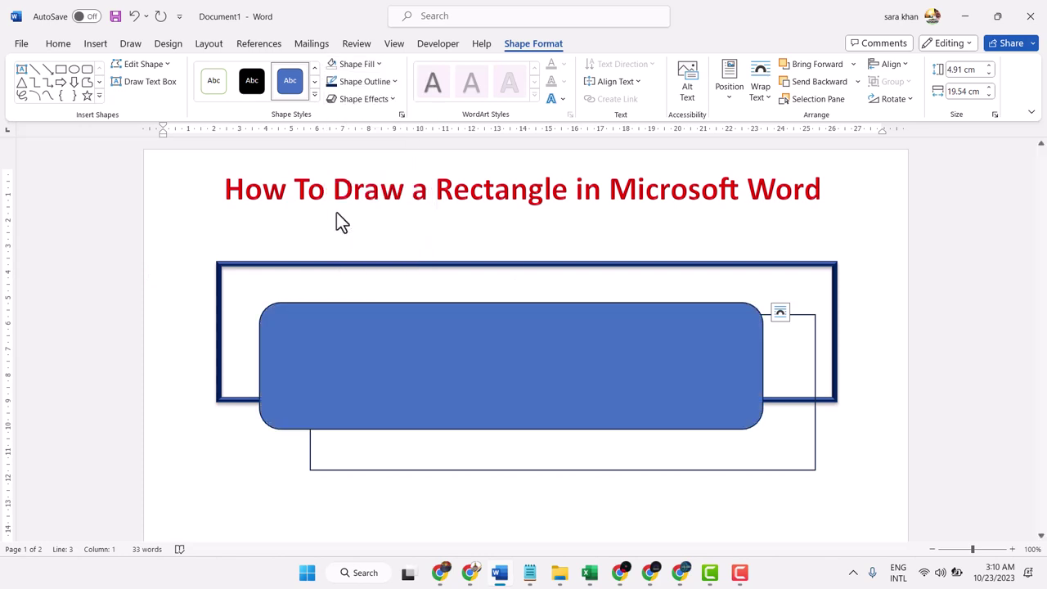
# - Move the rounded rectangle below the rectangles and reduce its height to 2.63 cm
pyautogui.scroll(-1, 753, 329)
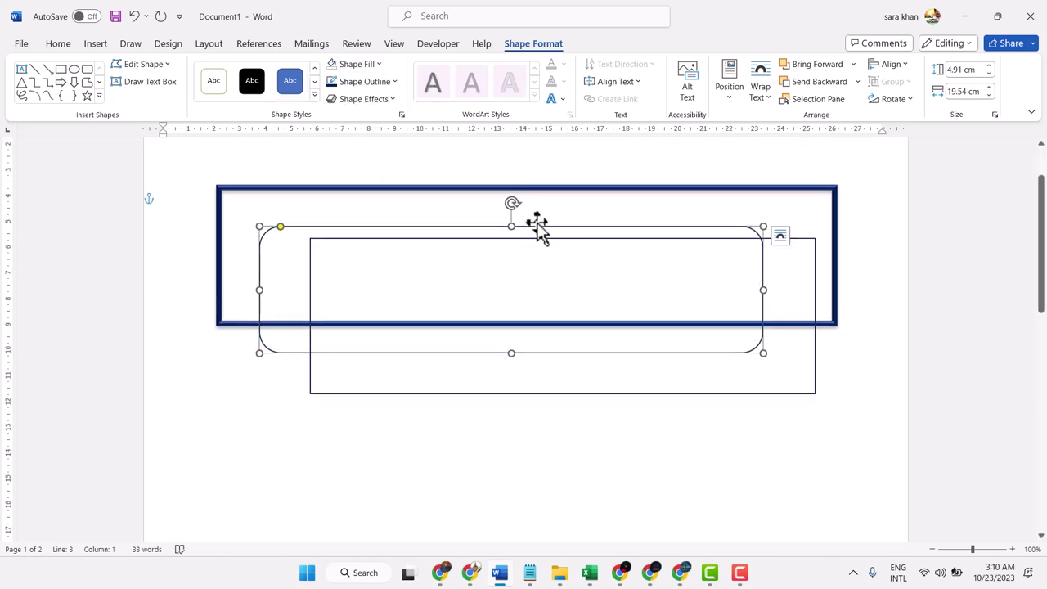
pyautogui.moveTo(535, 224)
pyautogui.mouseDown()
pyautogui.moveTo(537, 435)
pyautogui.moveTo(563, 395)
pyautogui.mouseUp()
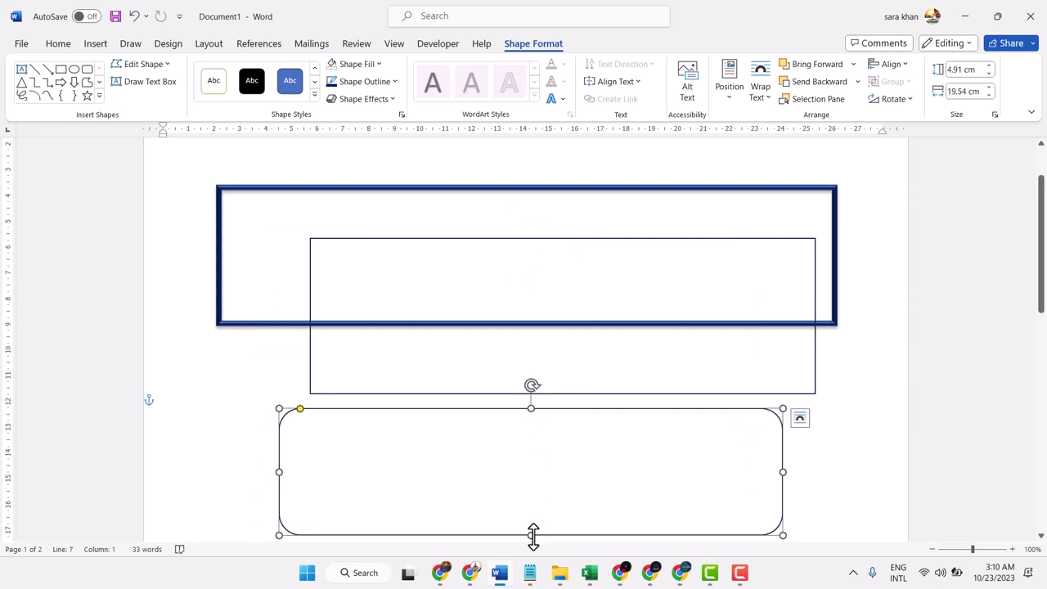
pyautogui.moveTo(533, 534); pyautogui.dragTo(535, 476)
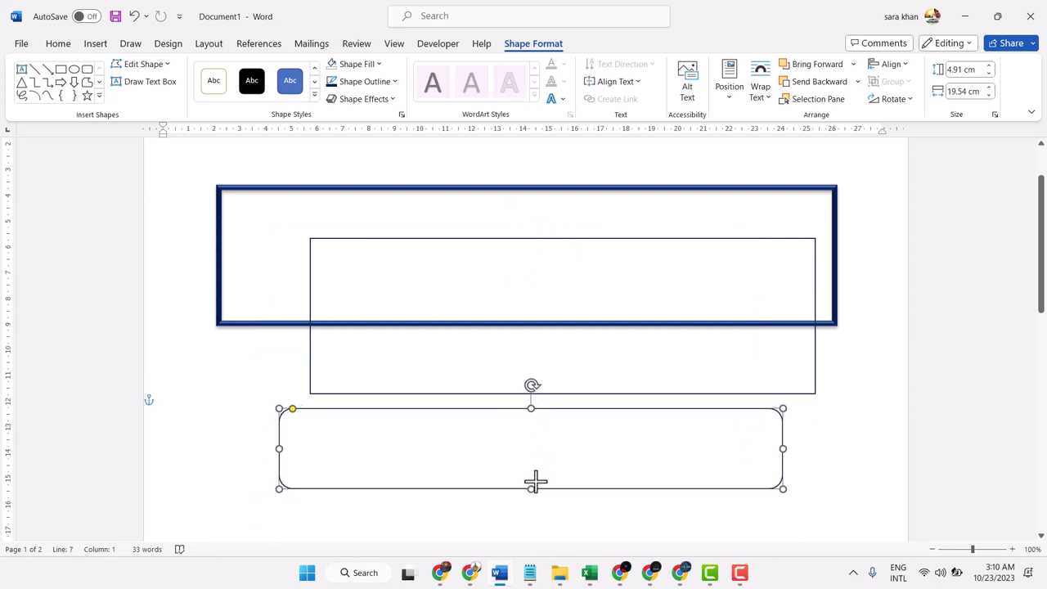
pyautogui.click(432, 249)
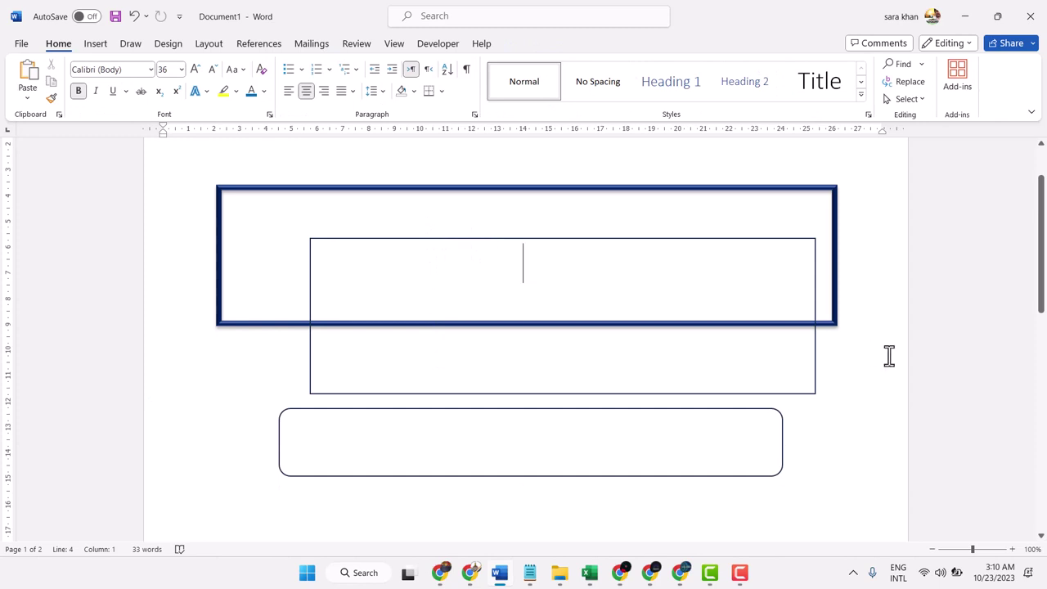
# - Shorten the thin rectangle and position it inside the thick blue frame
pyautogui.click(770, 239)
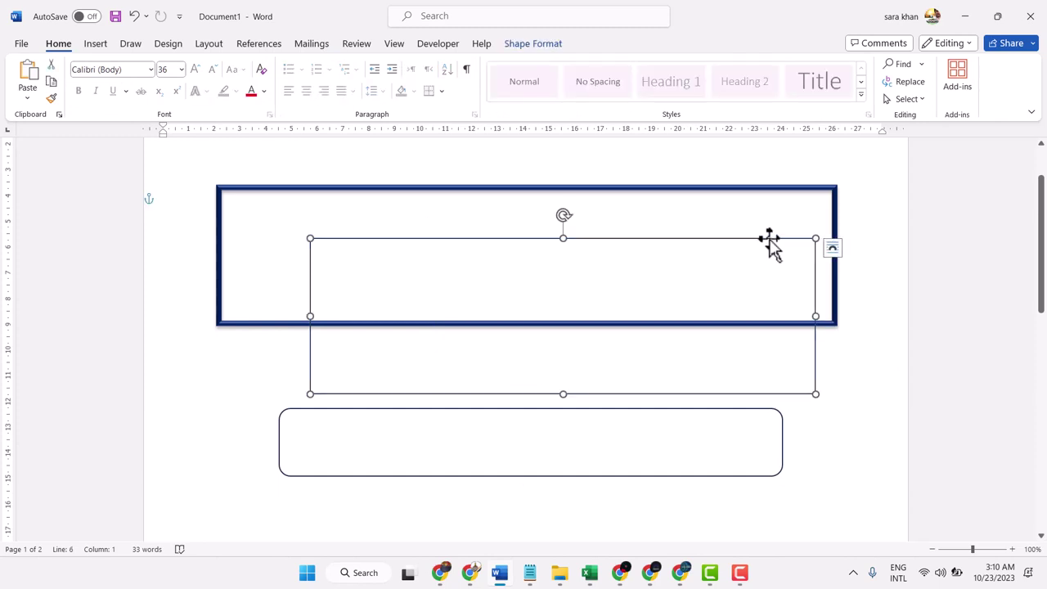
pyautogui.moveTo(563, 394); pyautogui.dragTo(575, 283)
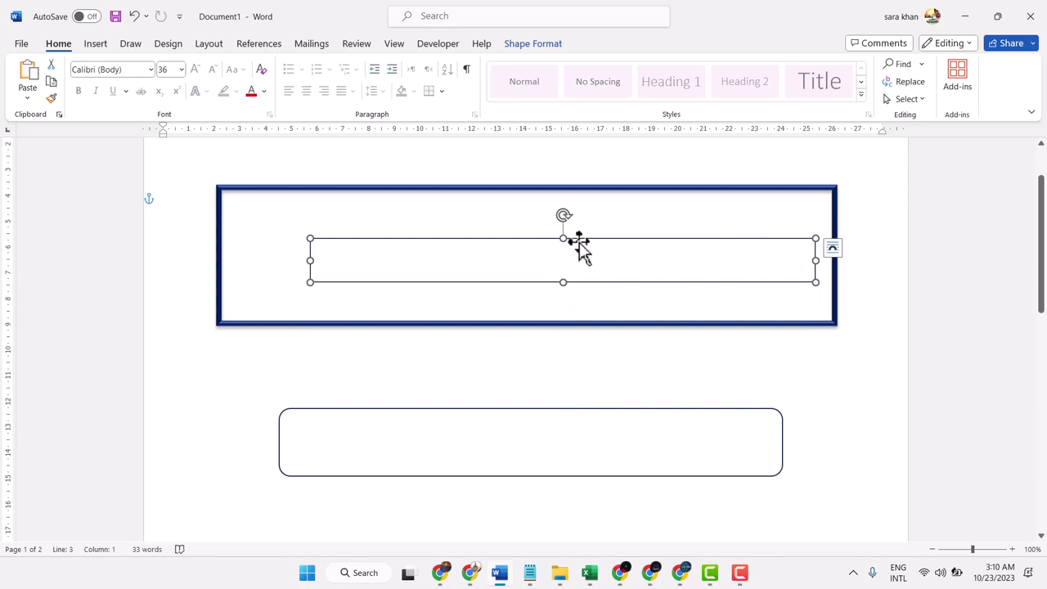
pyautogui.moveTo(579, 241); pyautogui.dragTo(543, 230)
pyautogui.click(824, 395)
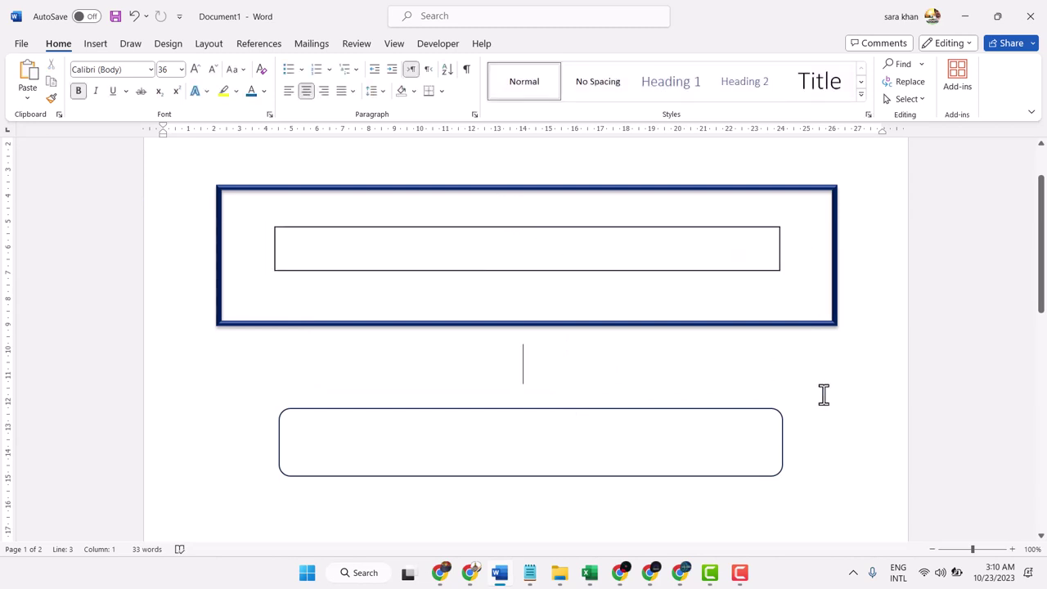
# - Move the outlined rounded rectangle up to sit just beneath the thick blue frame, then leave Word
pyautogui.scroll(2, 834, 386)
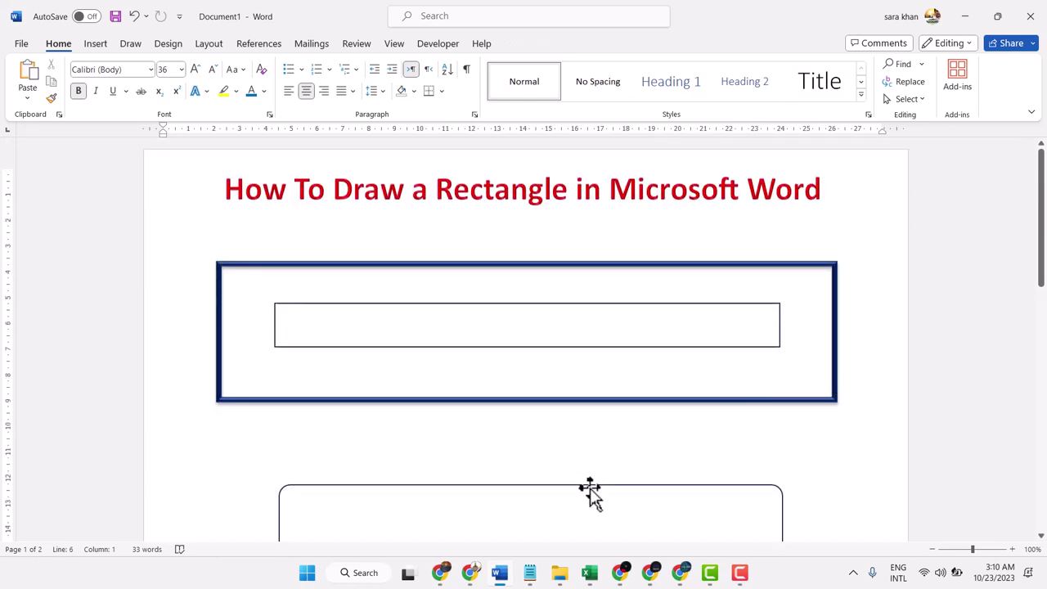
pyautogui.moveTo(589, 491); pyautogui.dragTo(589, 431)
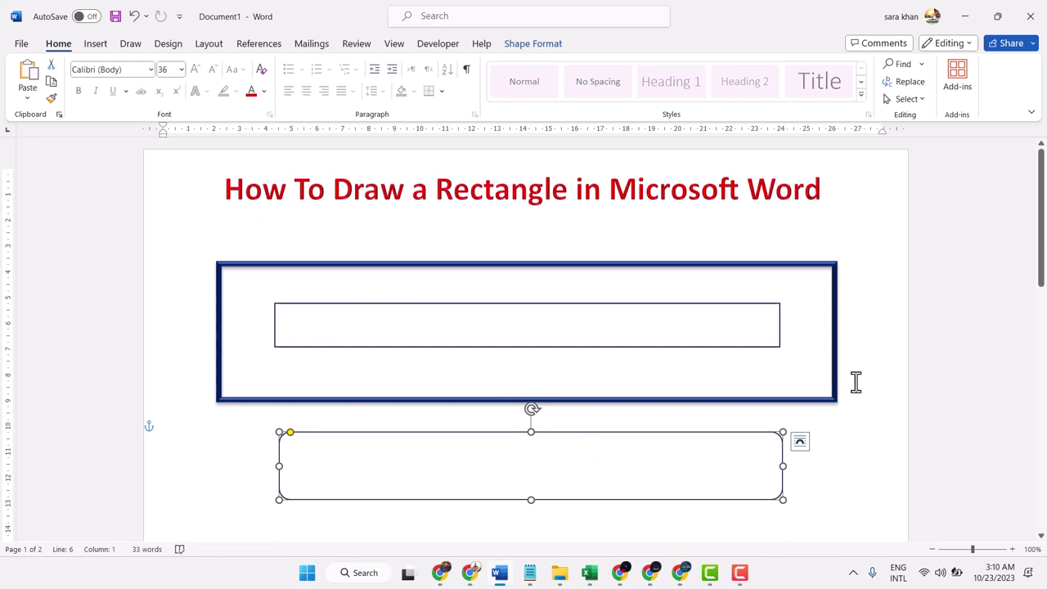
pyautogui.click(838, 428)
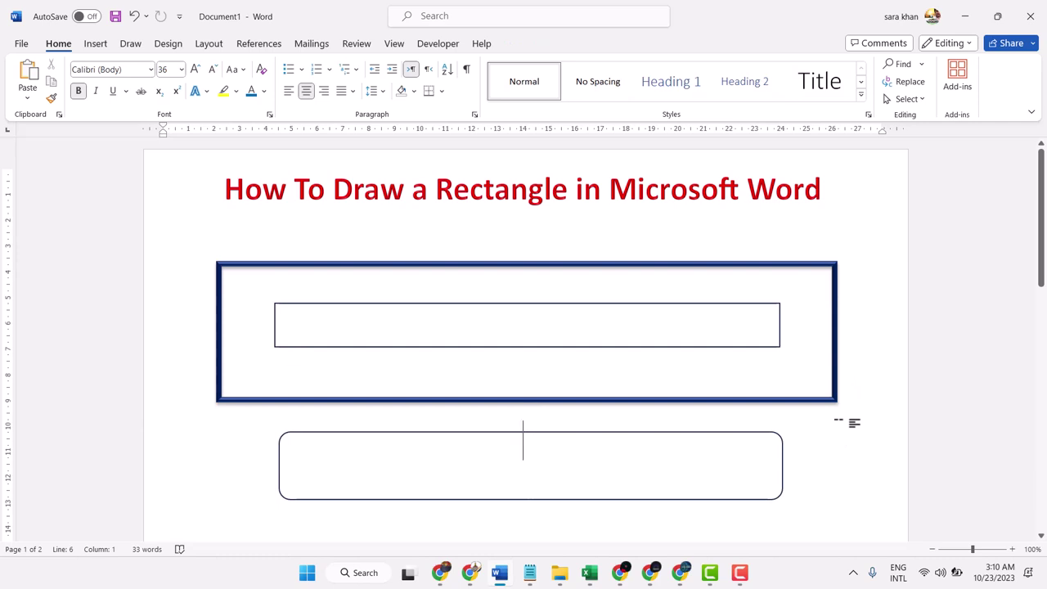
pyautogui.click(744, 575)
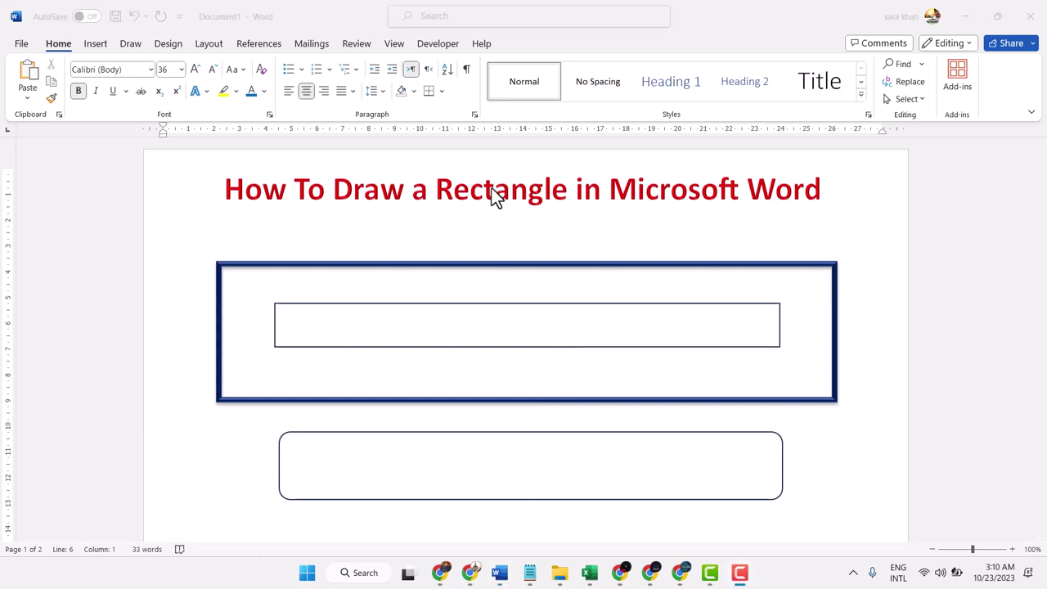